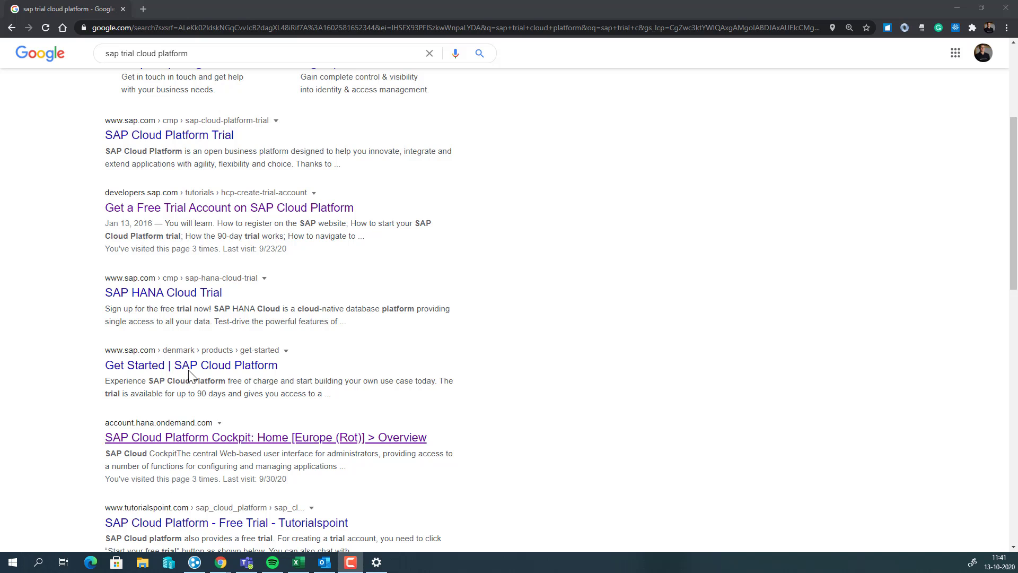
Open the SAP Cloud Platform Trial page from the 'sap trial cloud platform' search results
scroll(159, 266, up, 3)
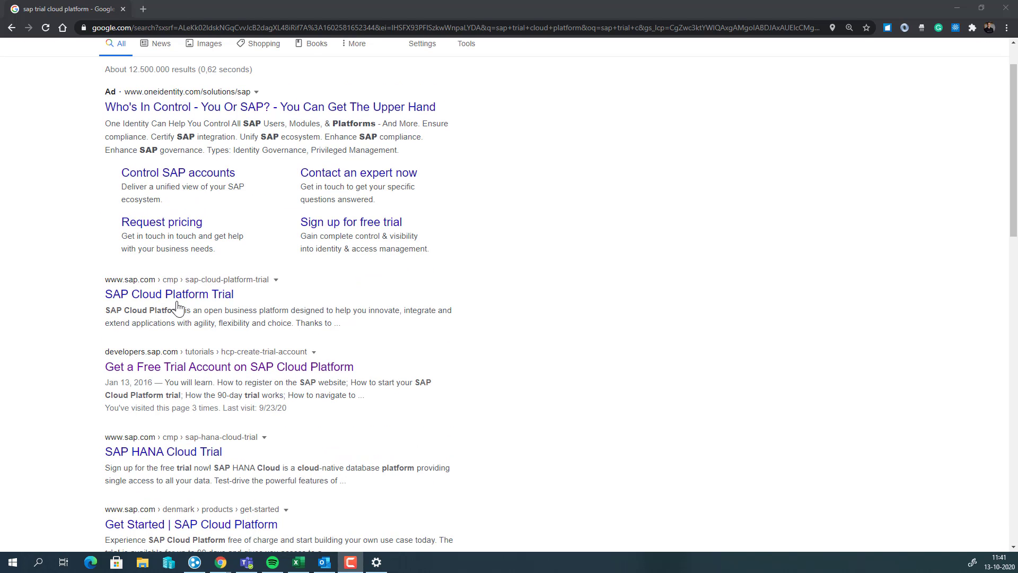
click(178, 306)
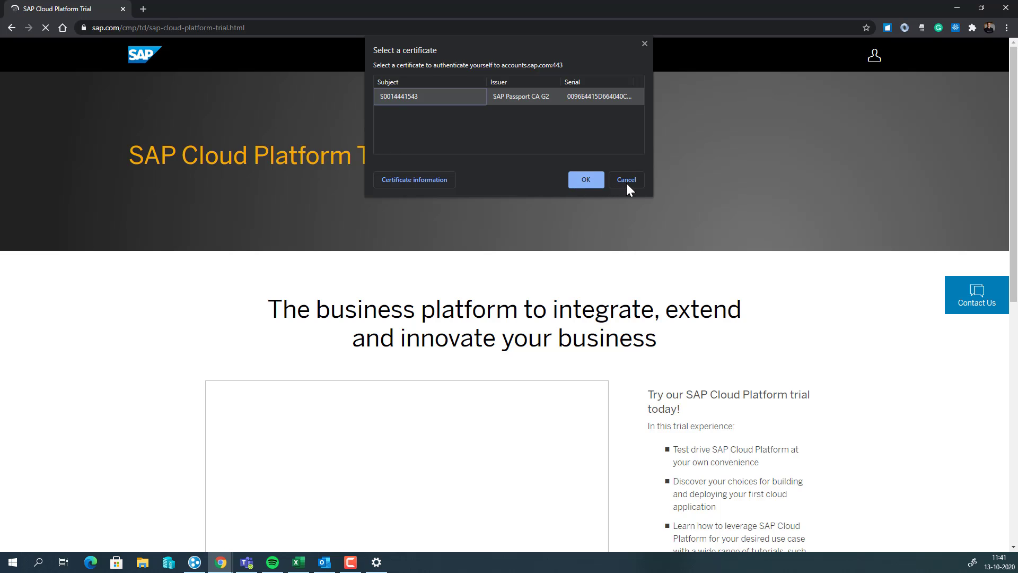
Dismiss the certificate prompt and log on to the SAP Cloud Platform trial
click(627, 183)
scroll(583, 212, down, 5)
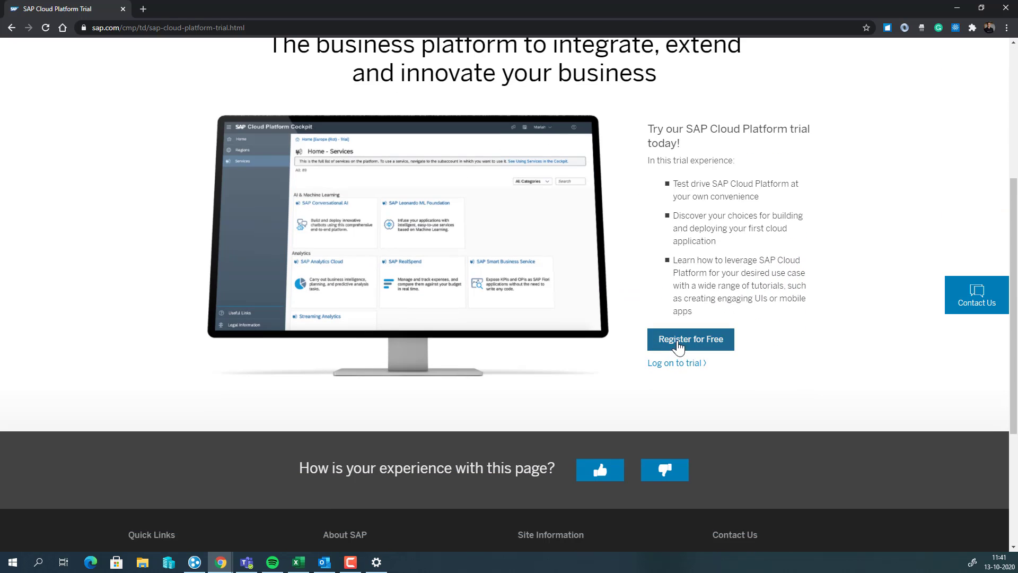
click(670, 365)
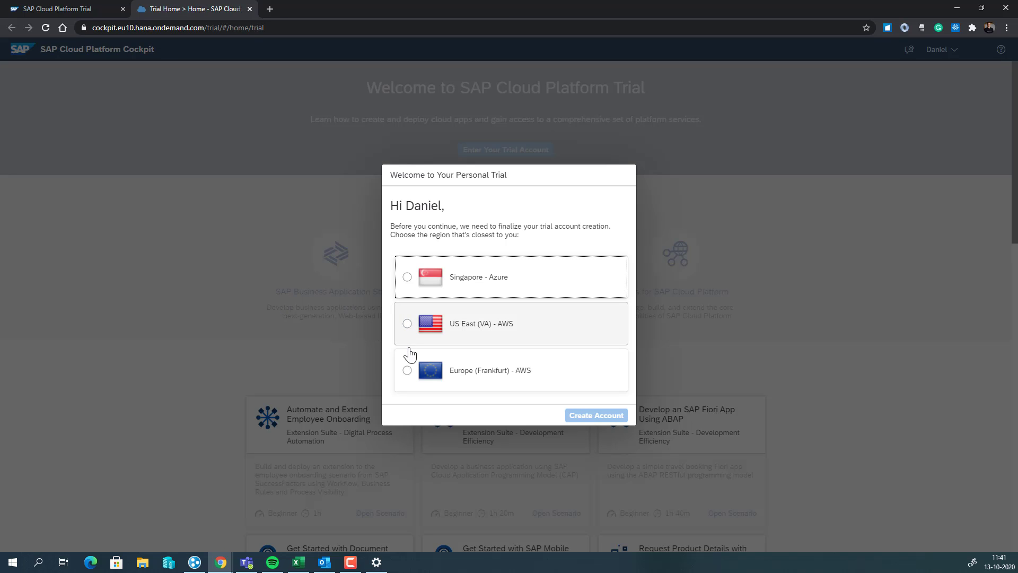
Create the trial account in the Europe (Frankfurt) - AWS region and continue once setup finishes
click(408, 371)
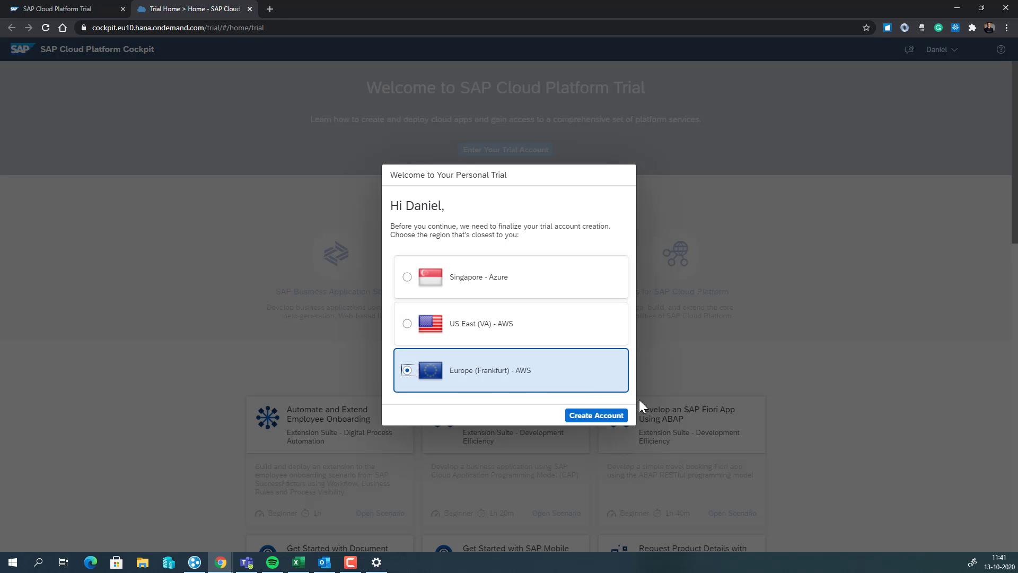
click(613, 418)
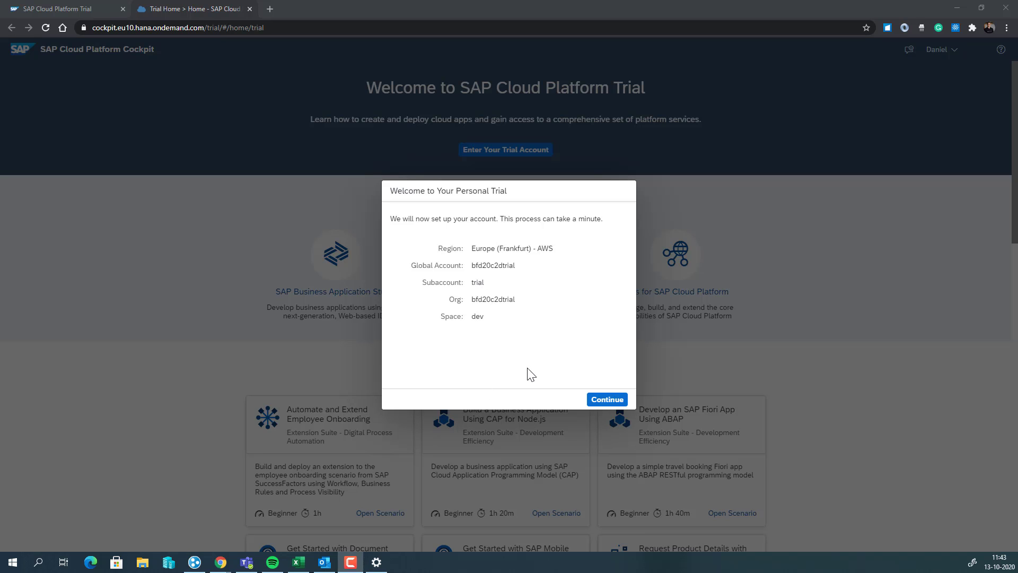
click(614, 405)
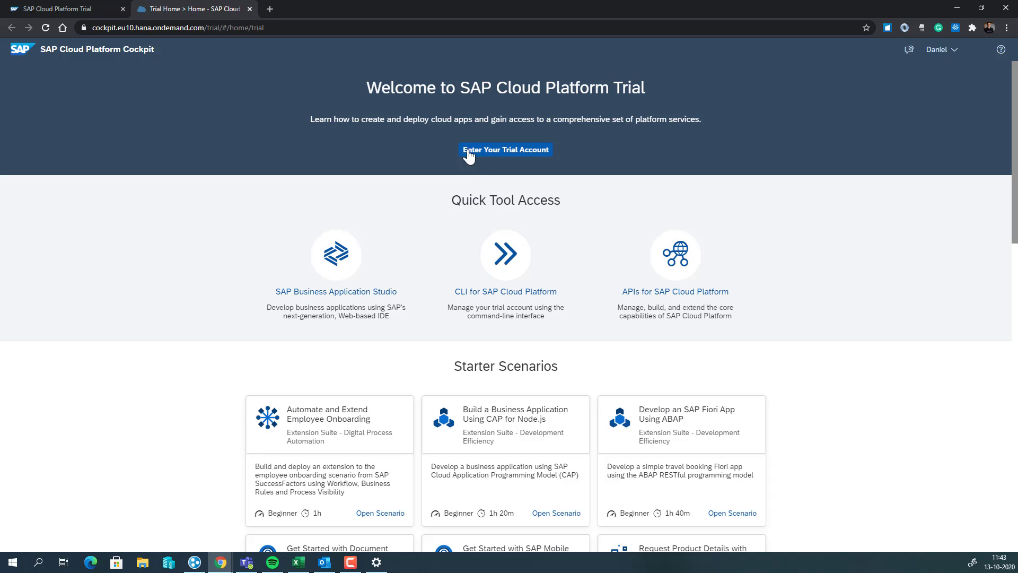
Enter the trial global account and open the 'trial' subaccount tile
click(487, 150)
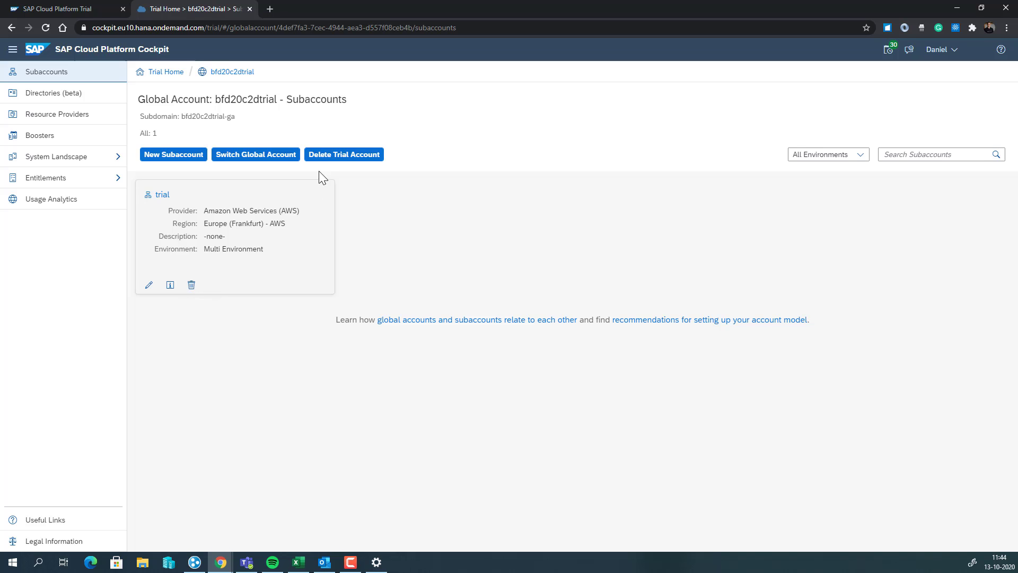
click(232, 219)
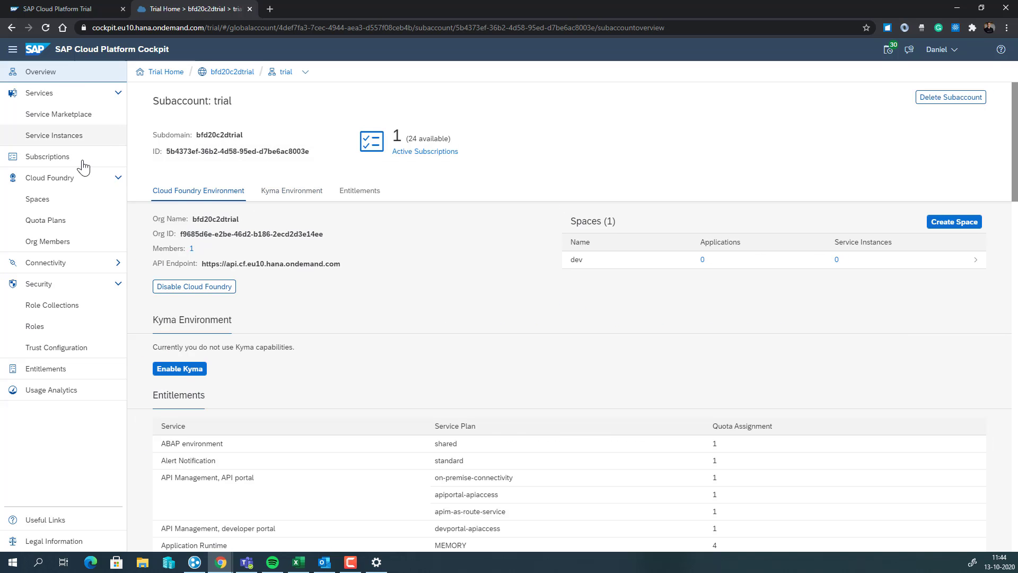
Subscribe the 'trial' subaccount to Integration Suite, then go to its Trust Configuration
click(82, 166)
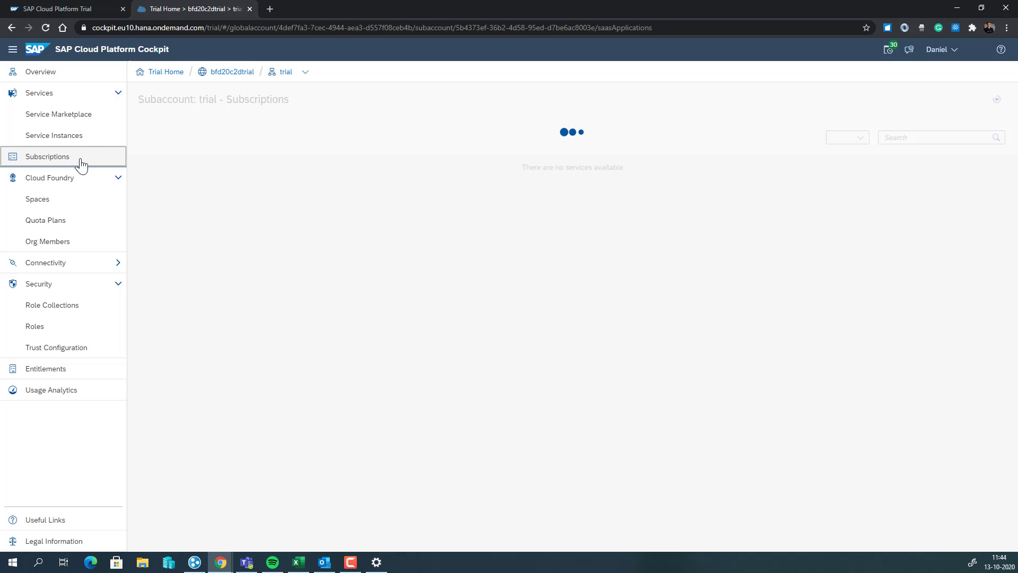
scroll(311, 294, down, 6)
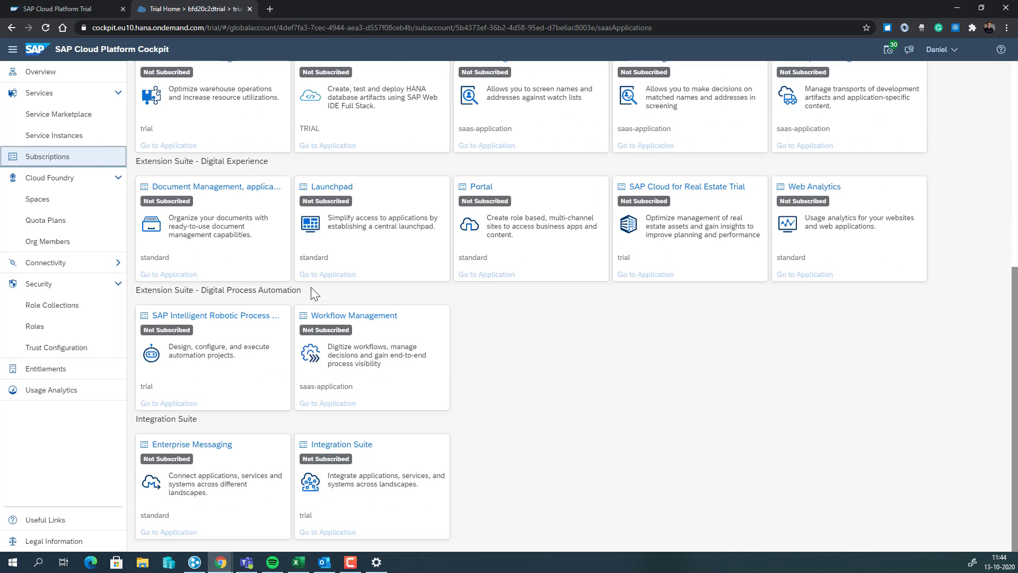
click(366, 451)
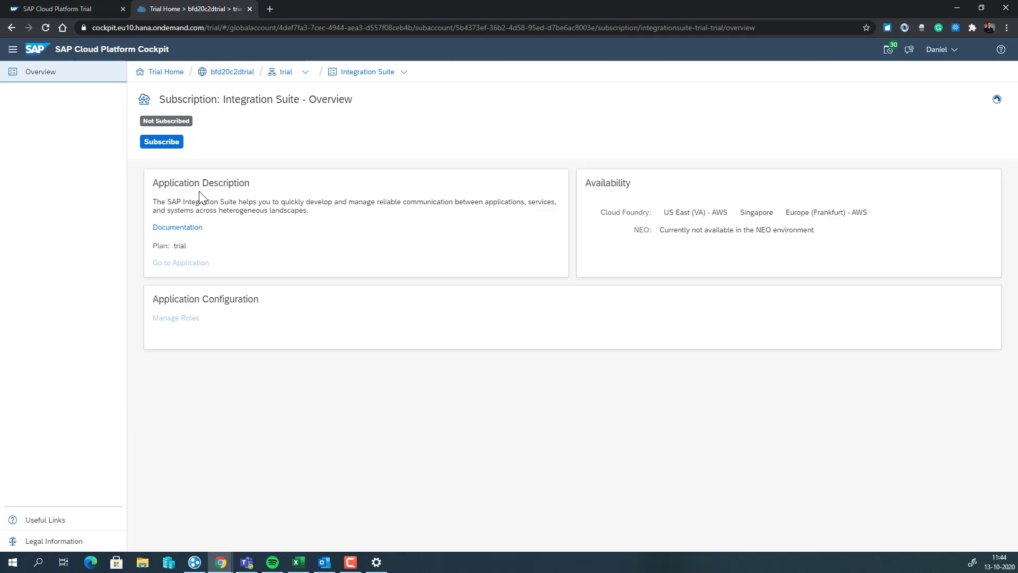
click(166, 145)
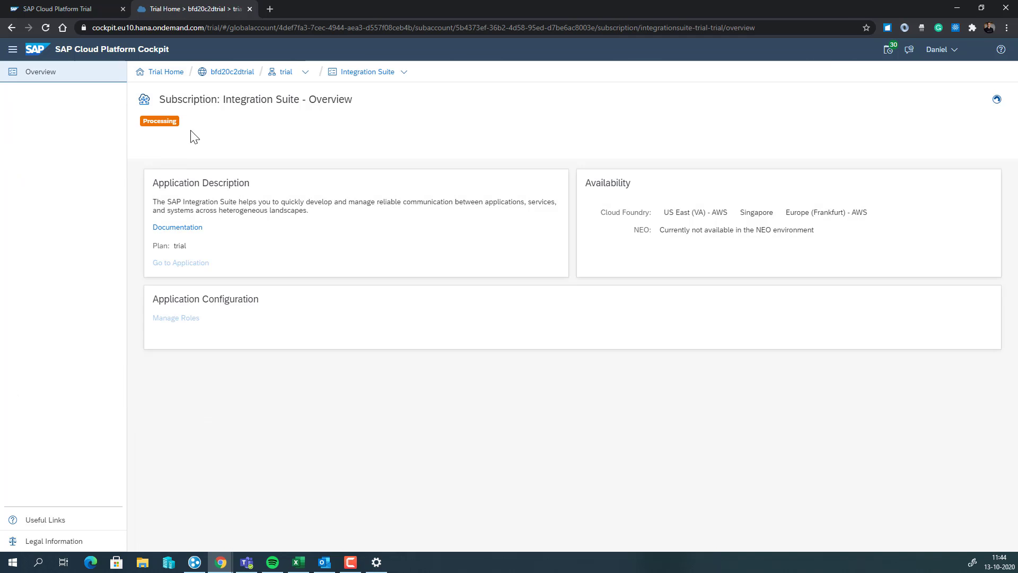
click(282, 73)
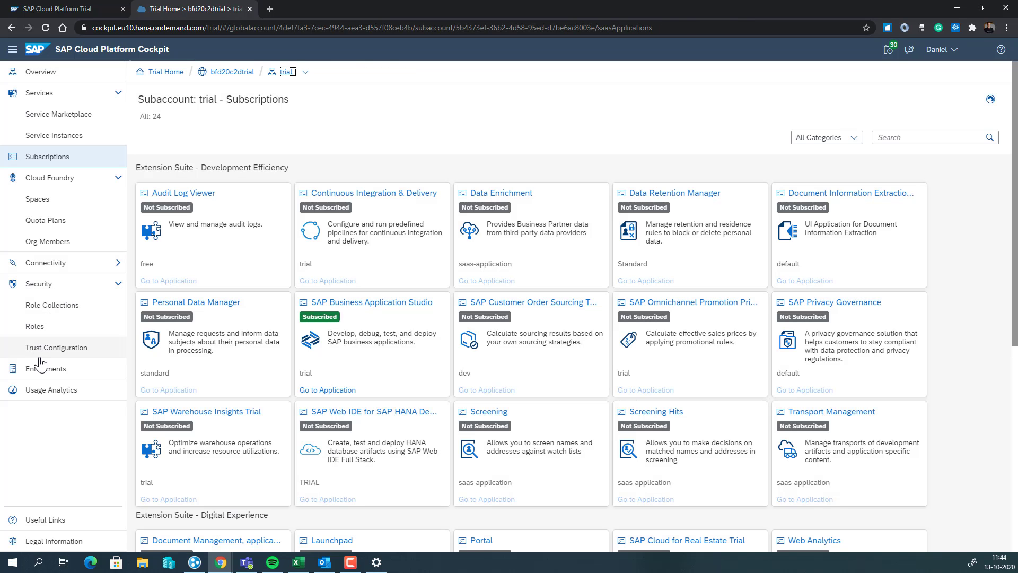
click(45, 352)
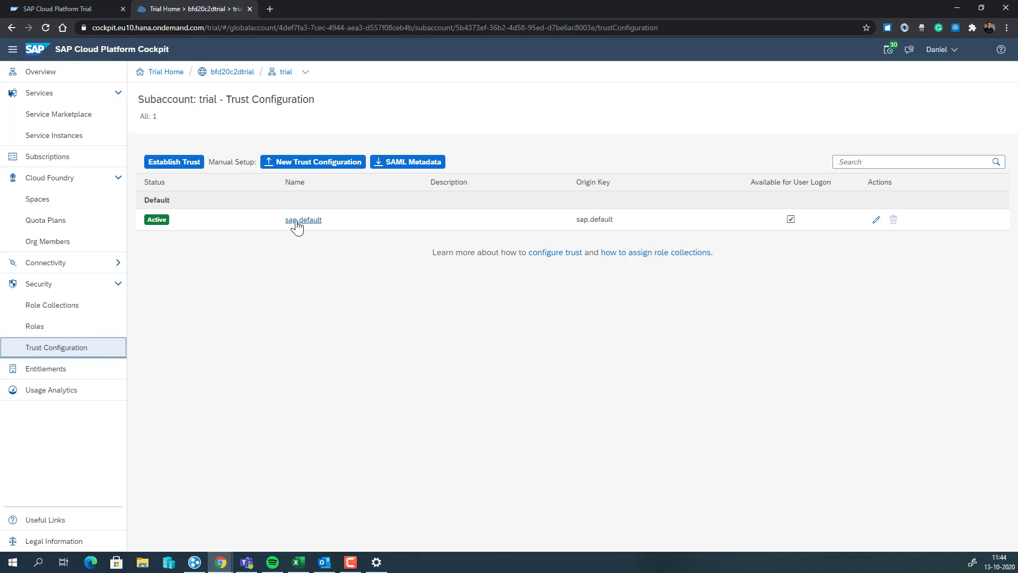
Look up the user's role collections under sap.default by their e-mail, checking the account's user details
click(296, 220)
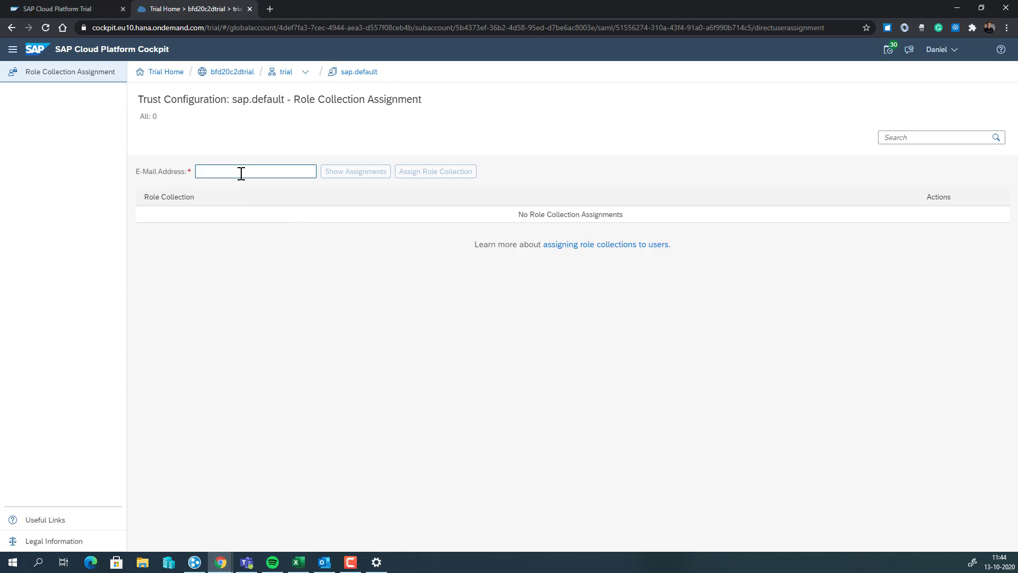
click(242, 172)
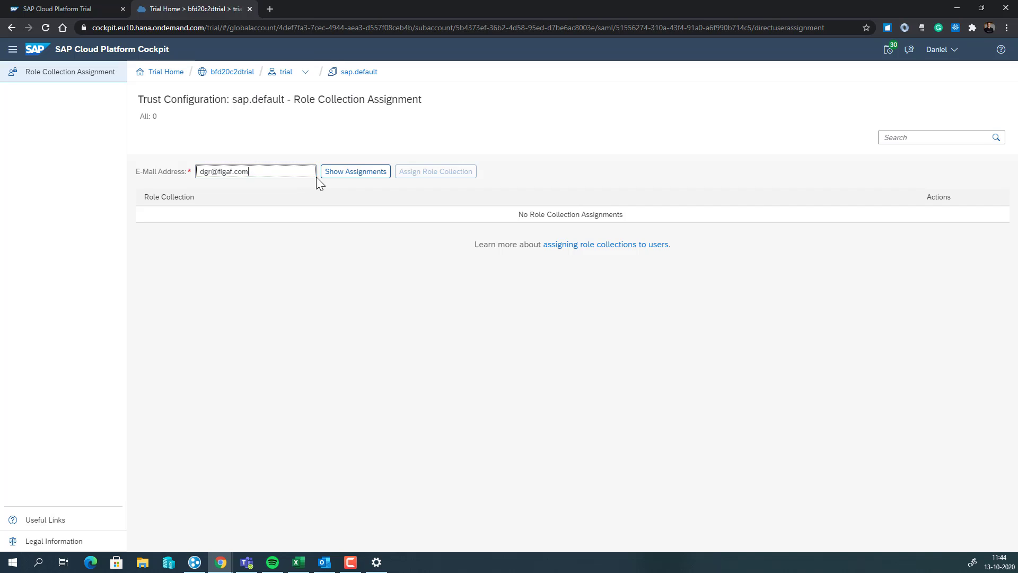
click(334, 174)
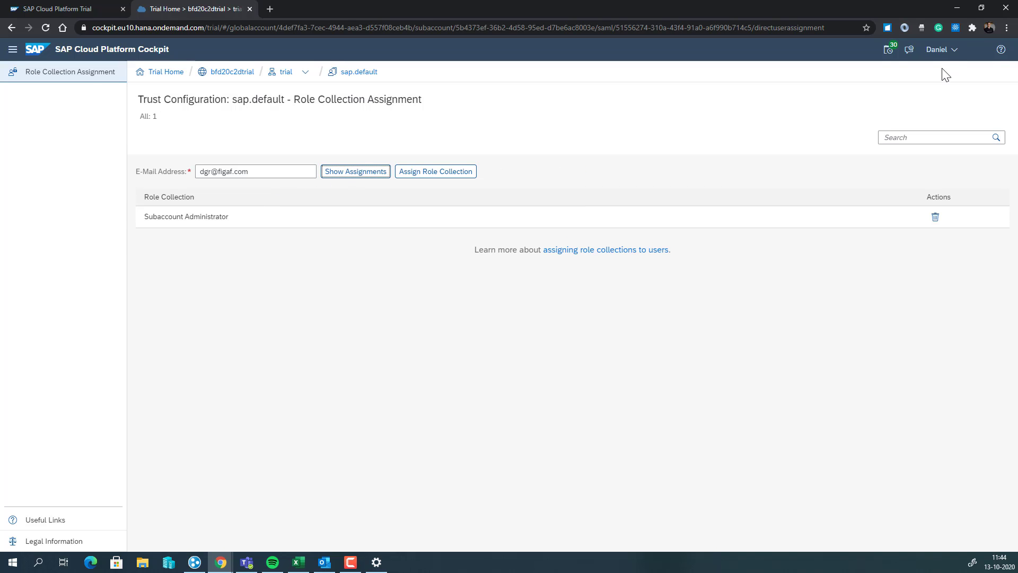
click(949, 51)
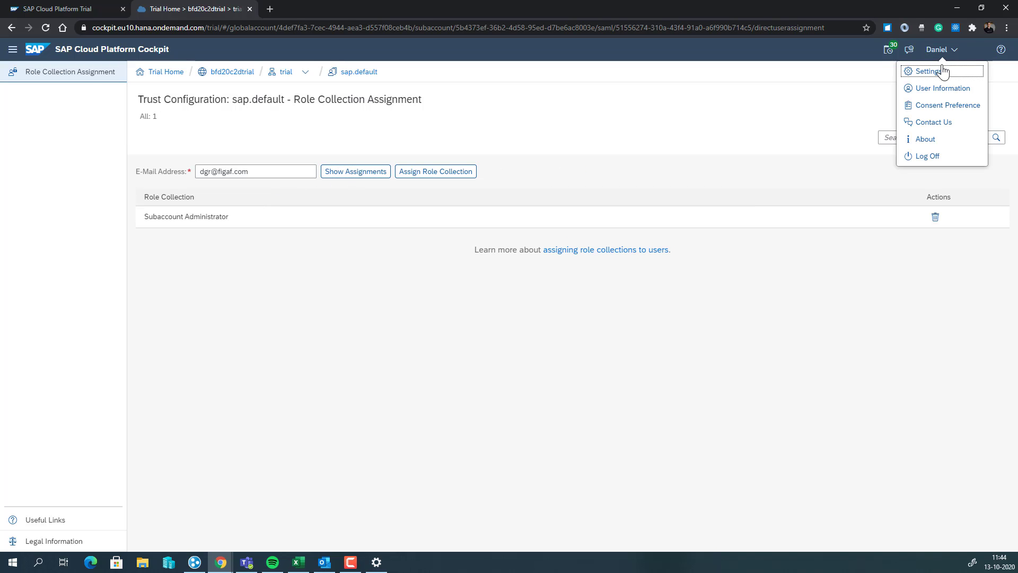
click(941, 87)
click(592, 345)
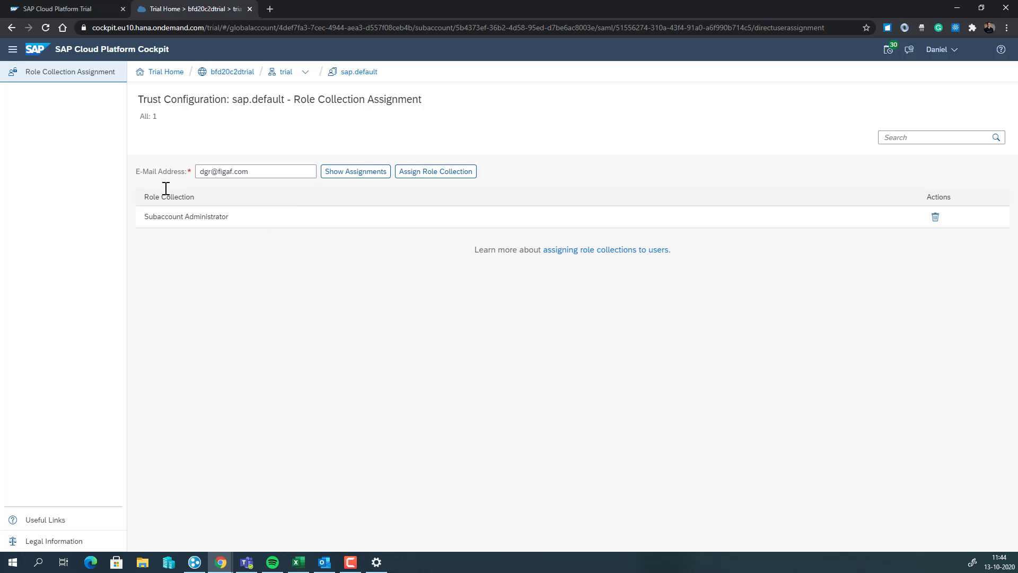
Assign the Integration_Provisioner role collection to the user
click(454, 171)
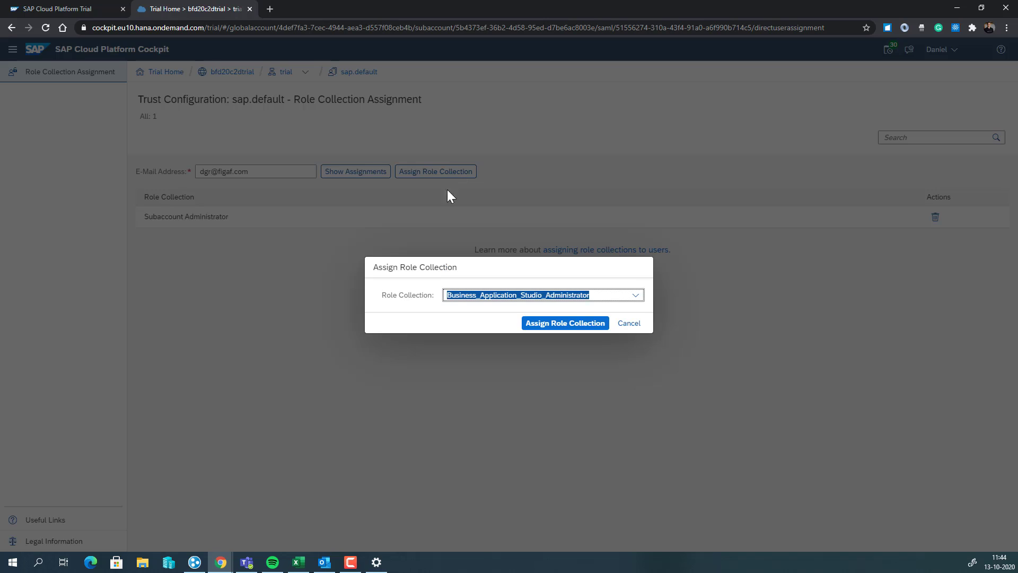
click(636, 296)
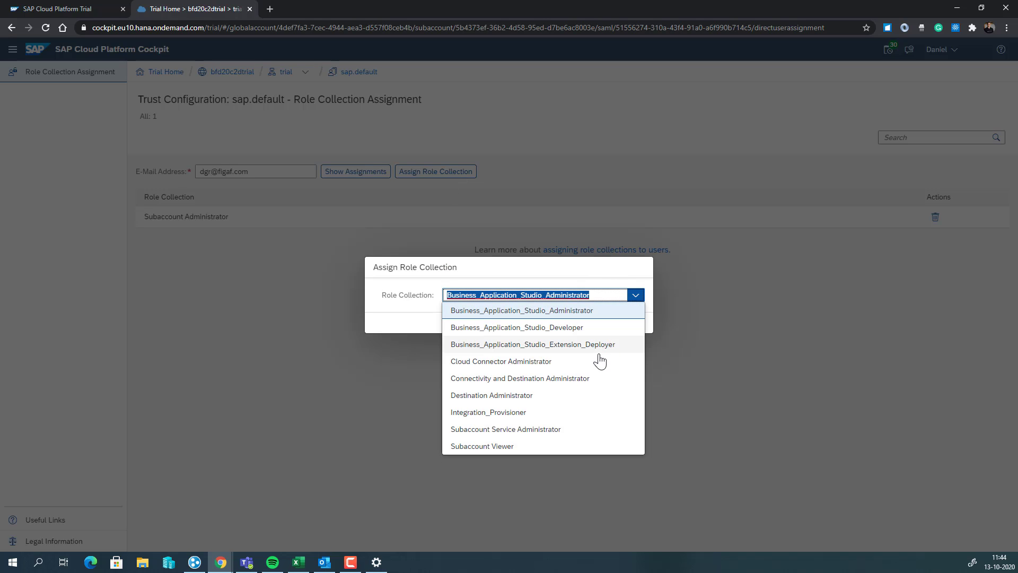
click(507, 417)
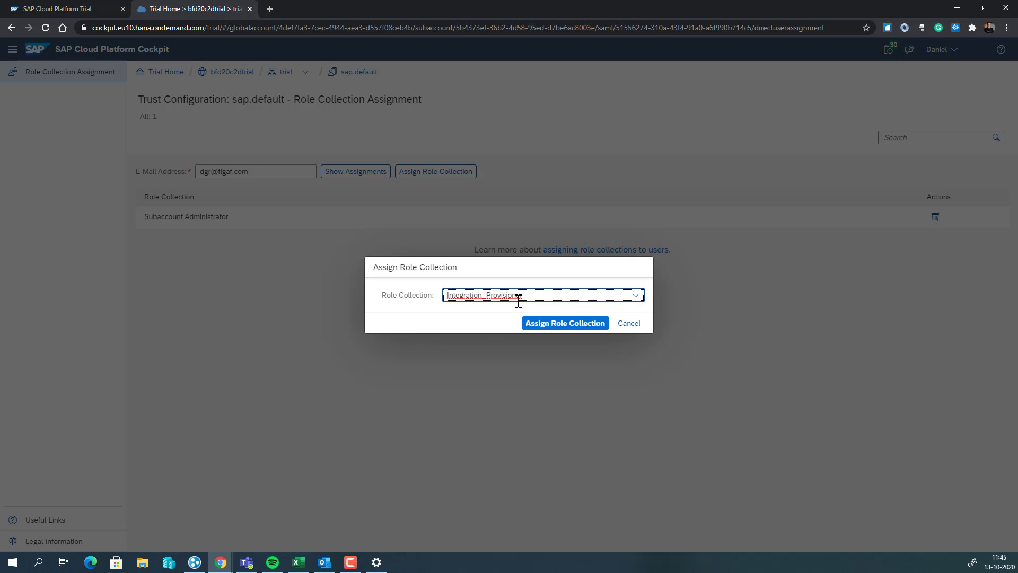
click(535, 323)
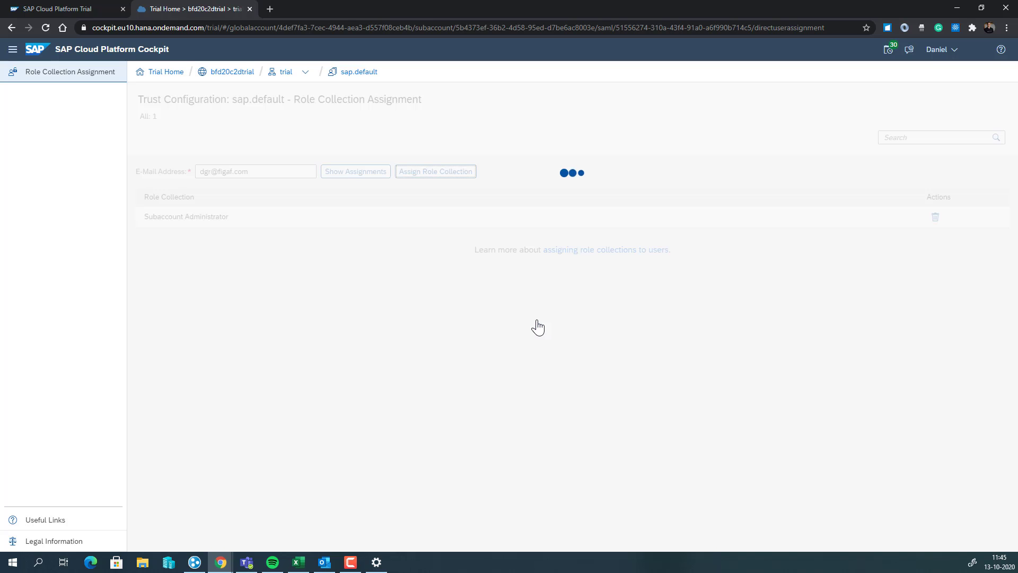
Return to the subaccount's Integration Suite subscription and go to the application
click(287, 73)
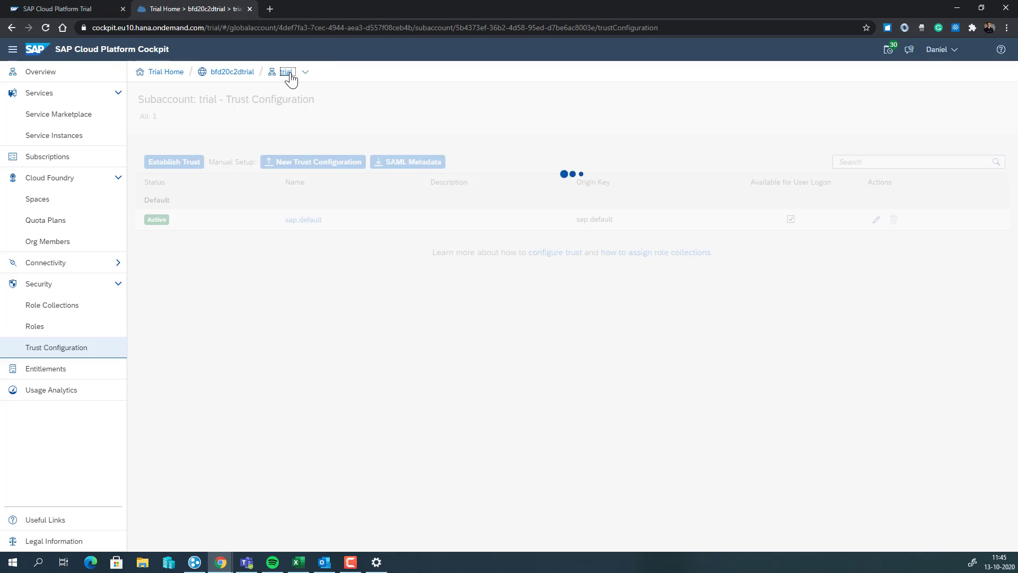
click(62, 165)
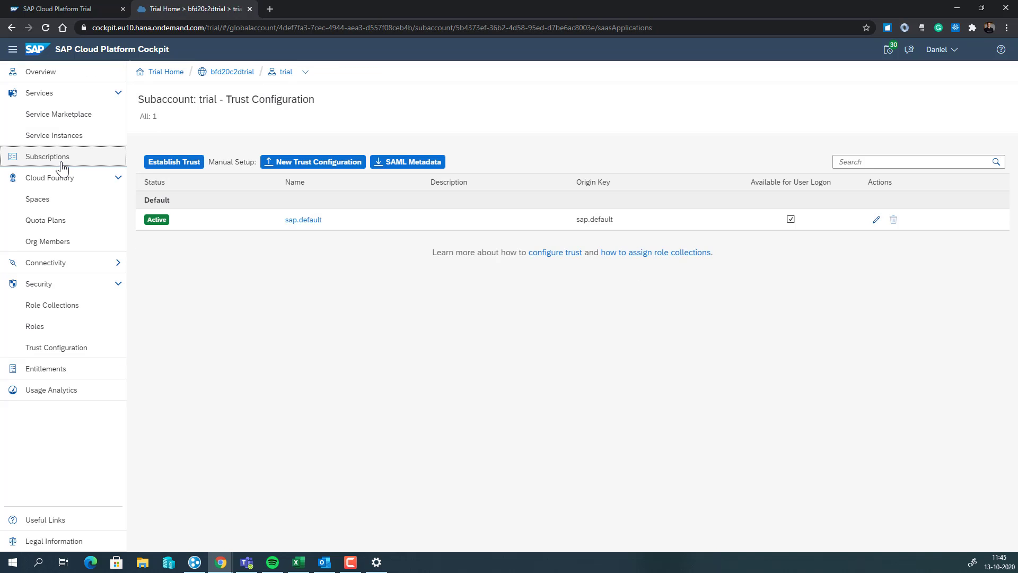
scroll(361, 283, down, 7)
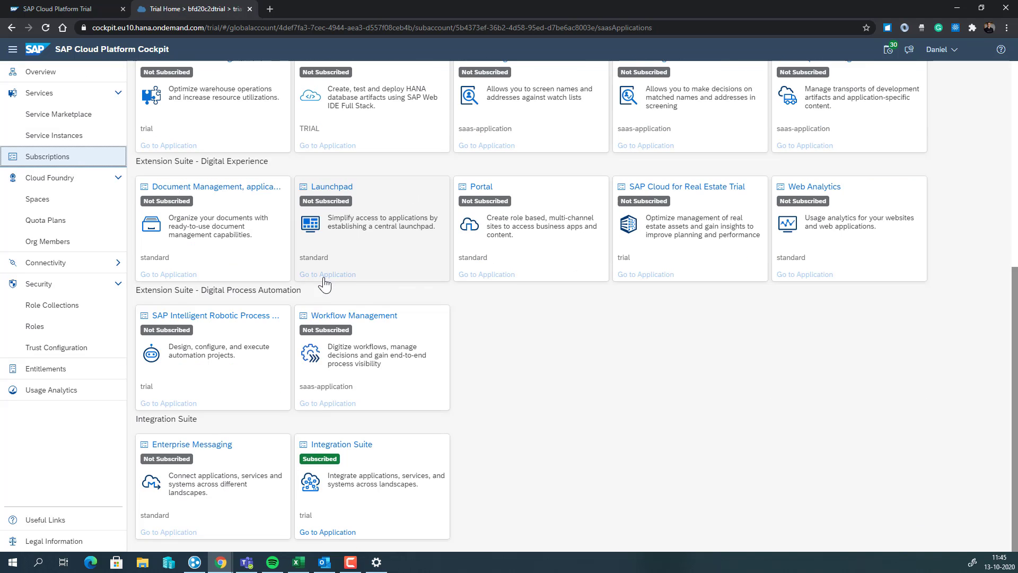
click(351, 446)
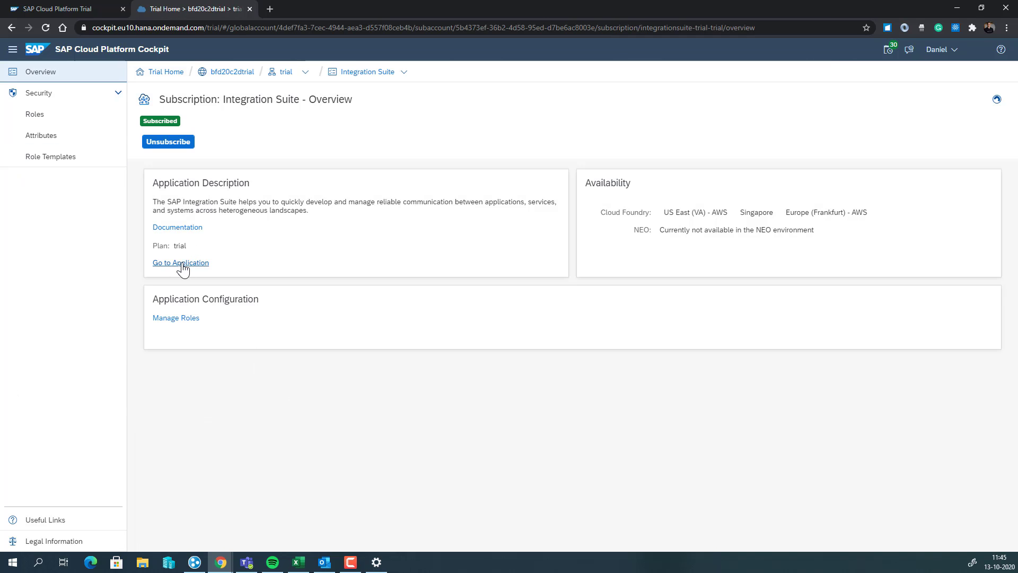
click(181, 263)
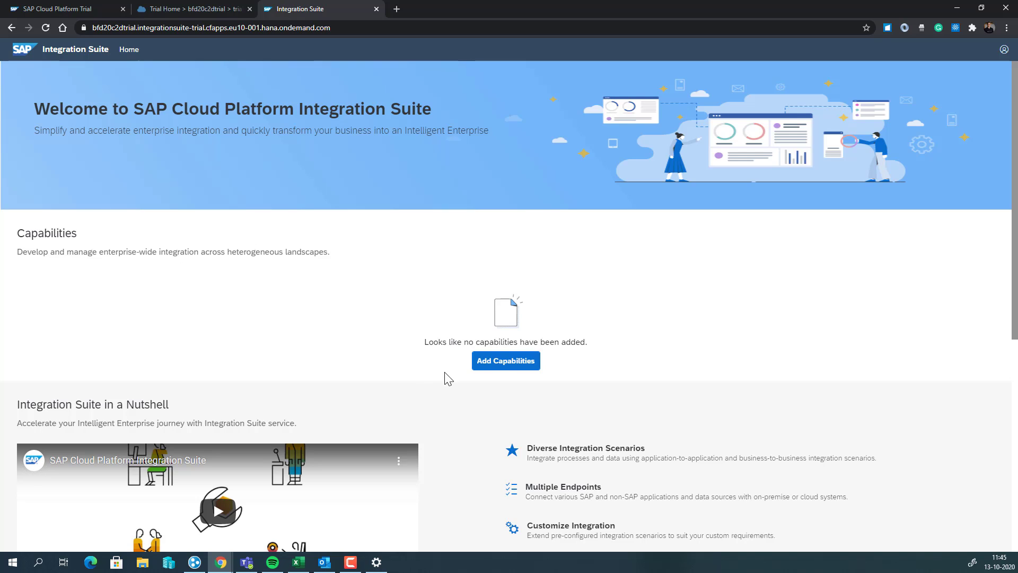
Add capabilities, selecting integration scenarios and API management
click(498, 365)
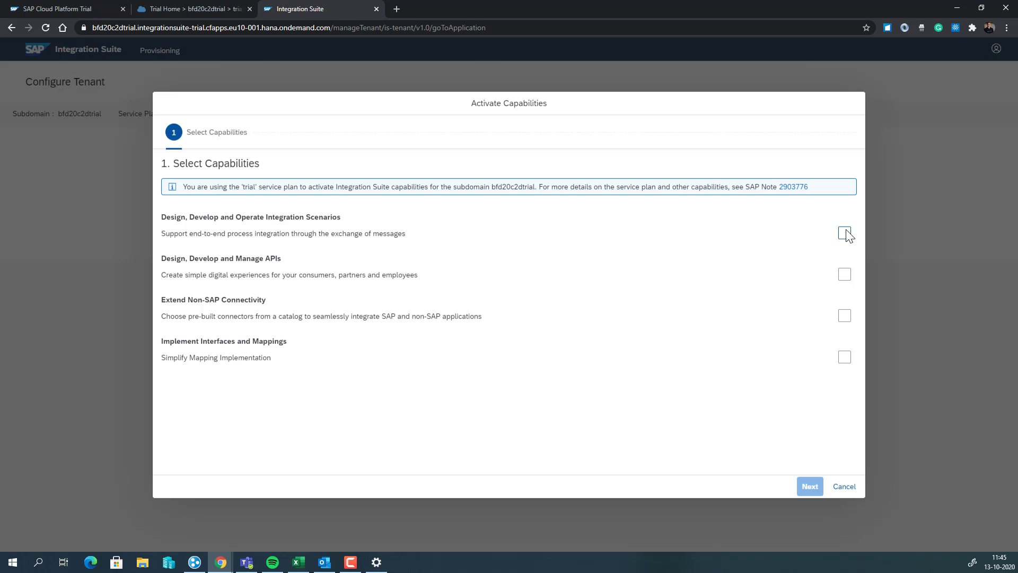
click(845, 233)
click(845, 274)
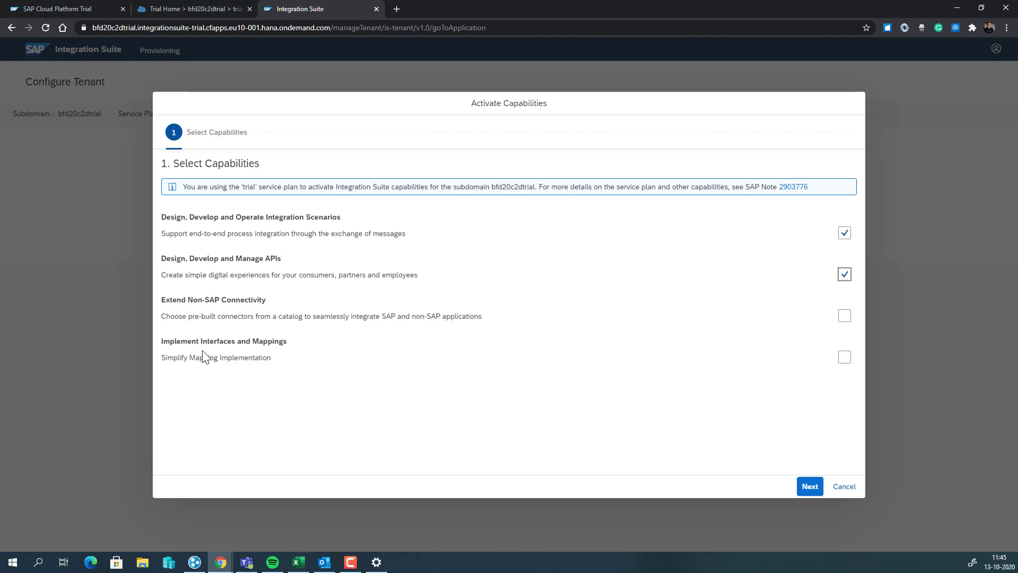
Enable Message Queues for Cloud Integration and the Developer Portal for API Management
click(804, 487)
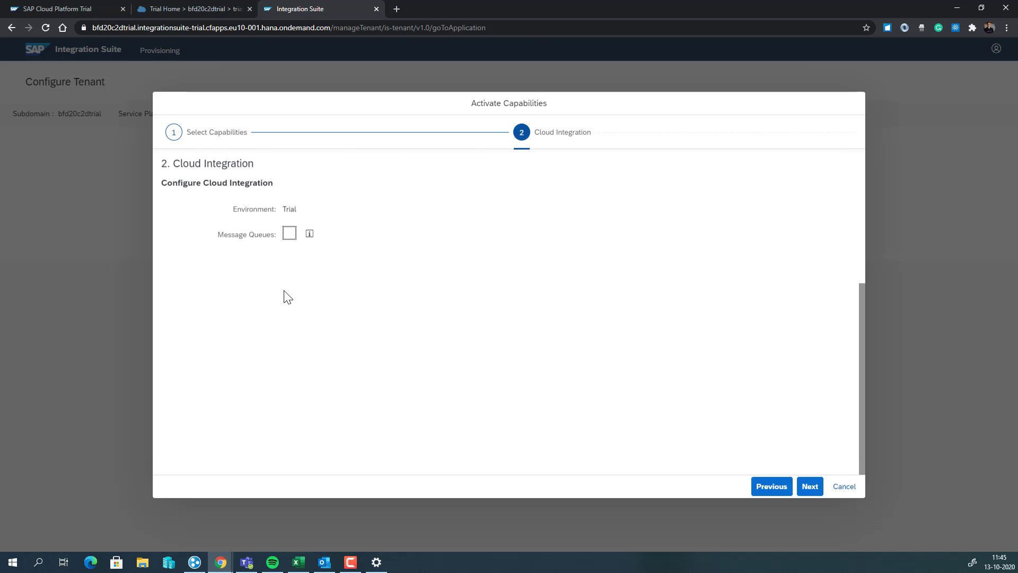
click(287, 235)
click(809, 486)
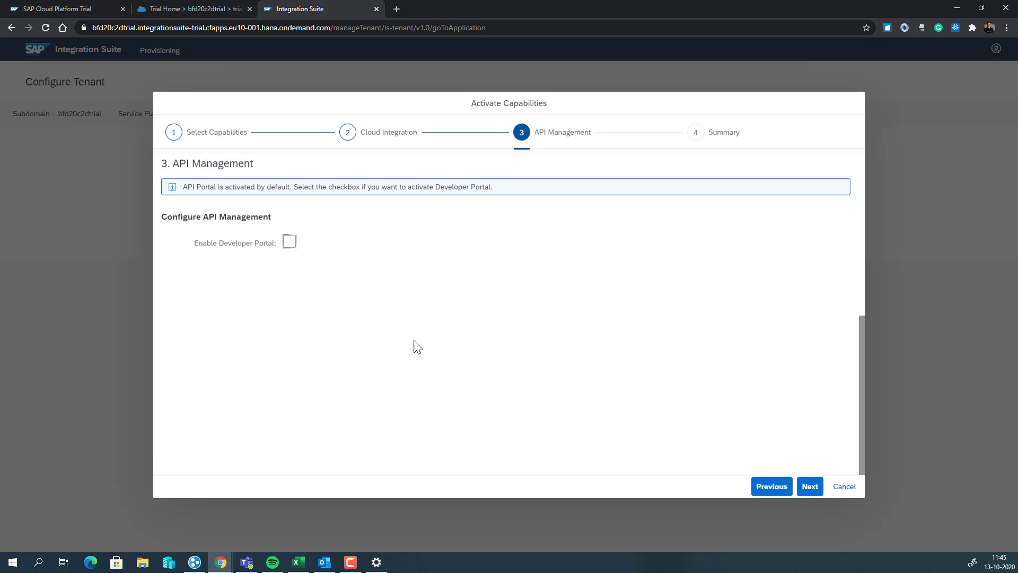
click(289, 243)
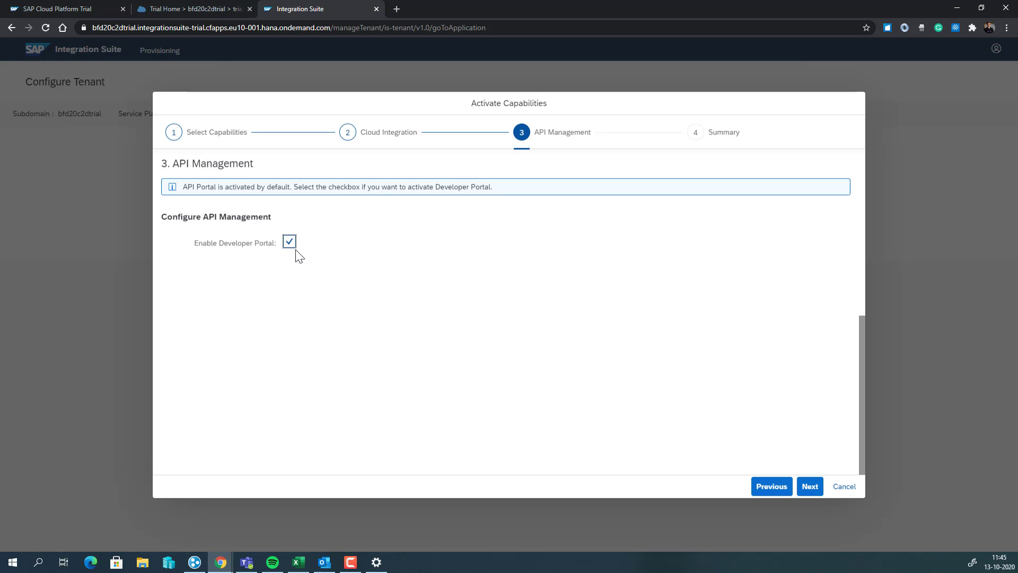
click(808, 487)
Activate the capabilities and review the provisioning status, noting it may take 60 minutes
click(807, 486)
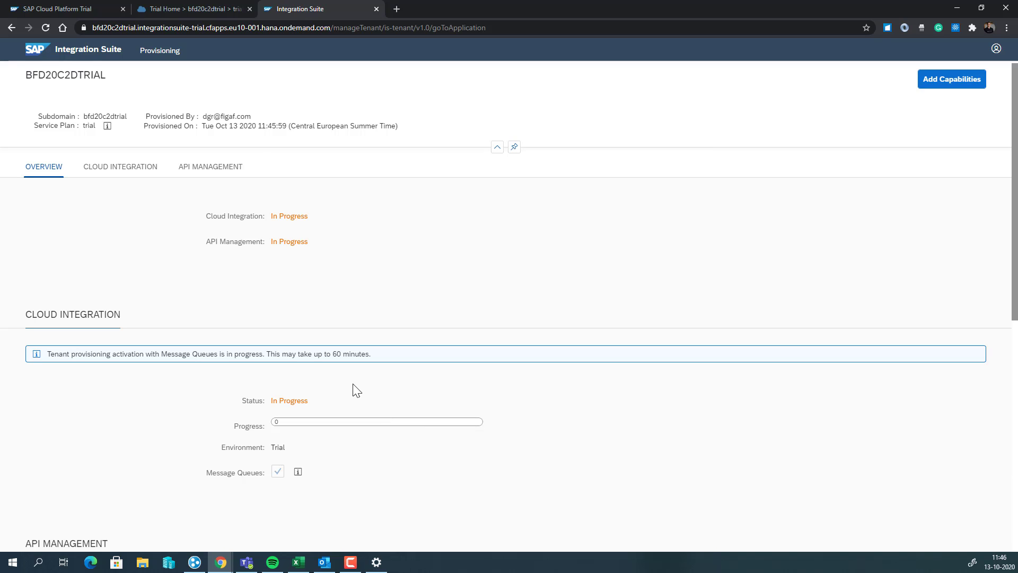
scroll(207, 399, down, 3)
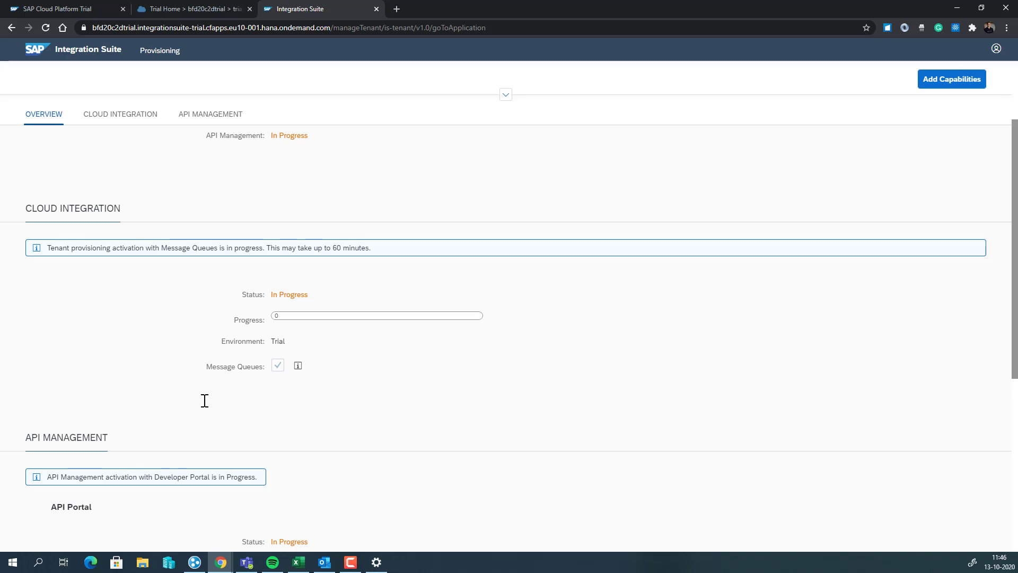
drag(281, 248, 359, 248)
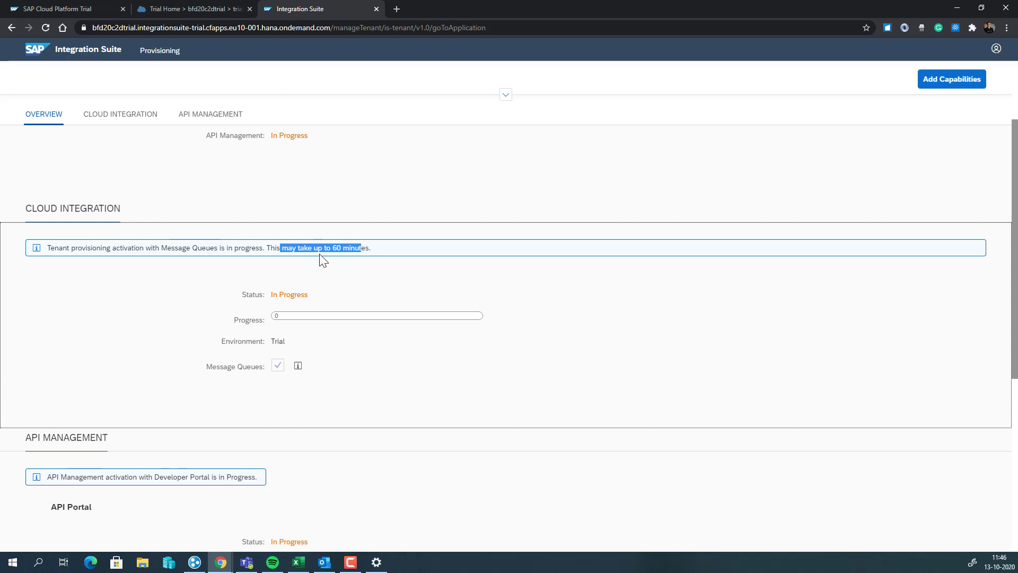
click(319, 289)
scroll(265, 327, down, 3)
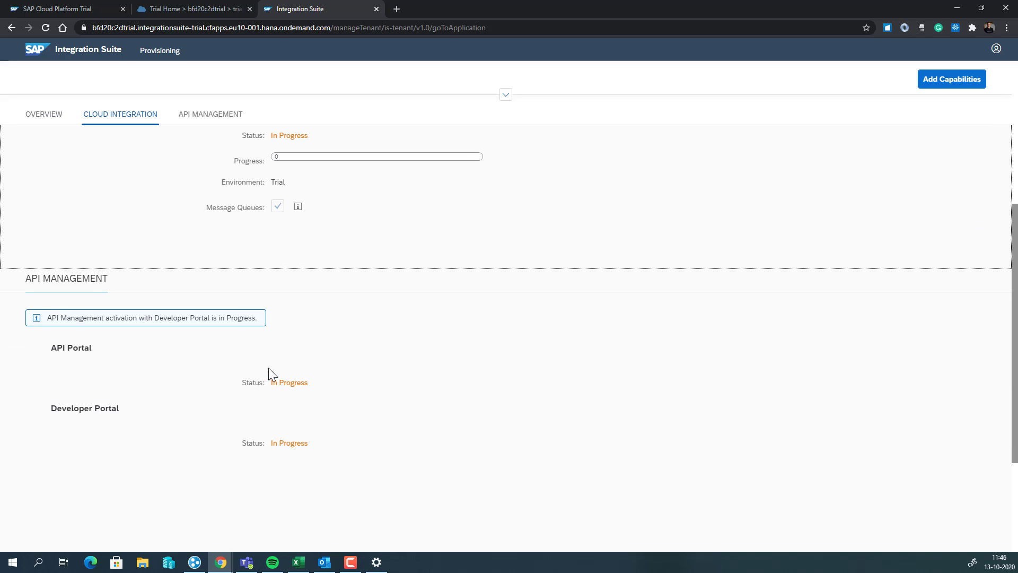
scroll(268, 374, up, 3)
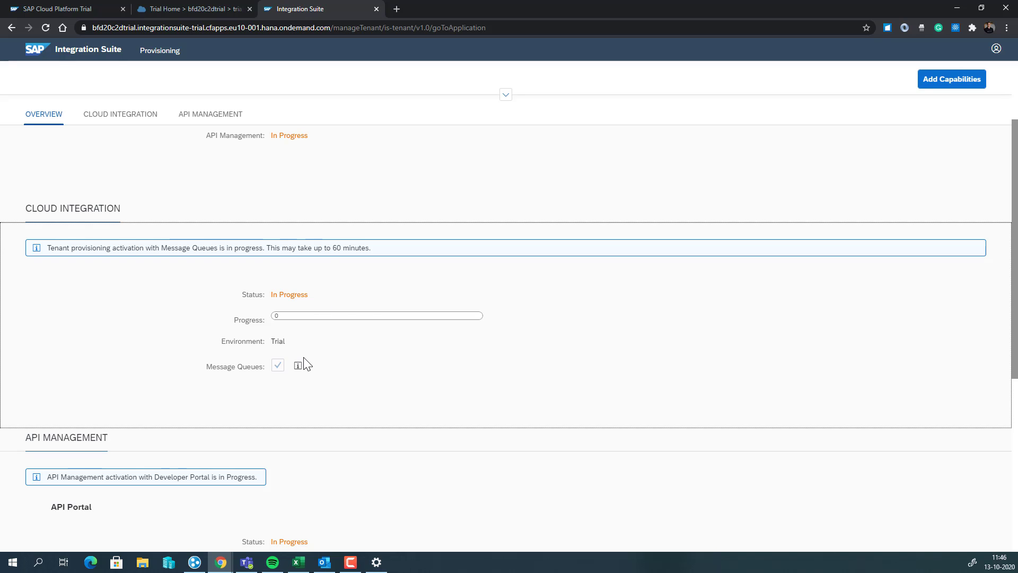
scroll(318, 369, up, 3)
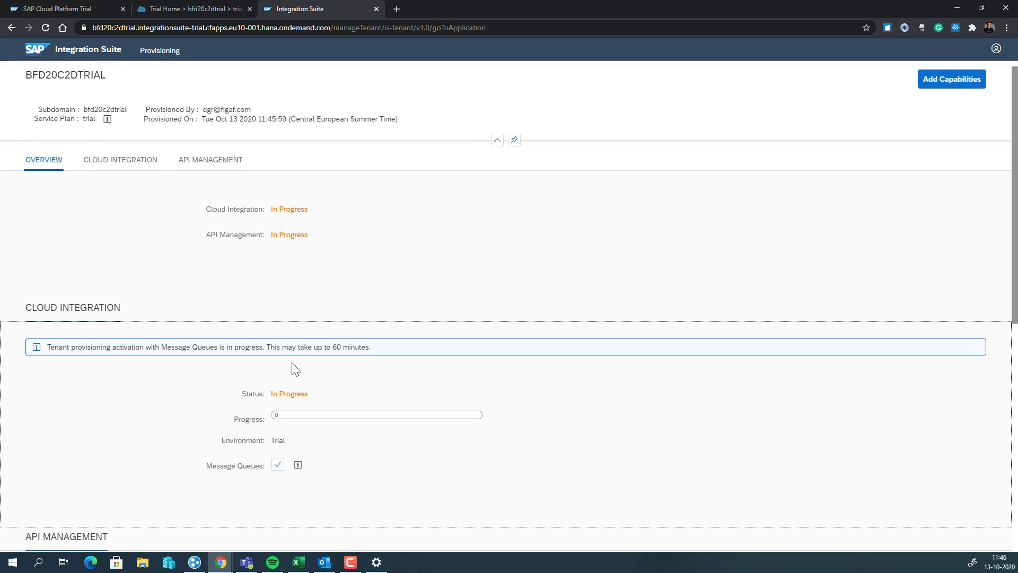
Recheck provisioning progress and return to the cockpit's global account subaccounts list
click(192, 9)
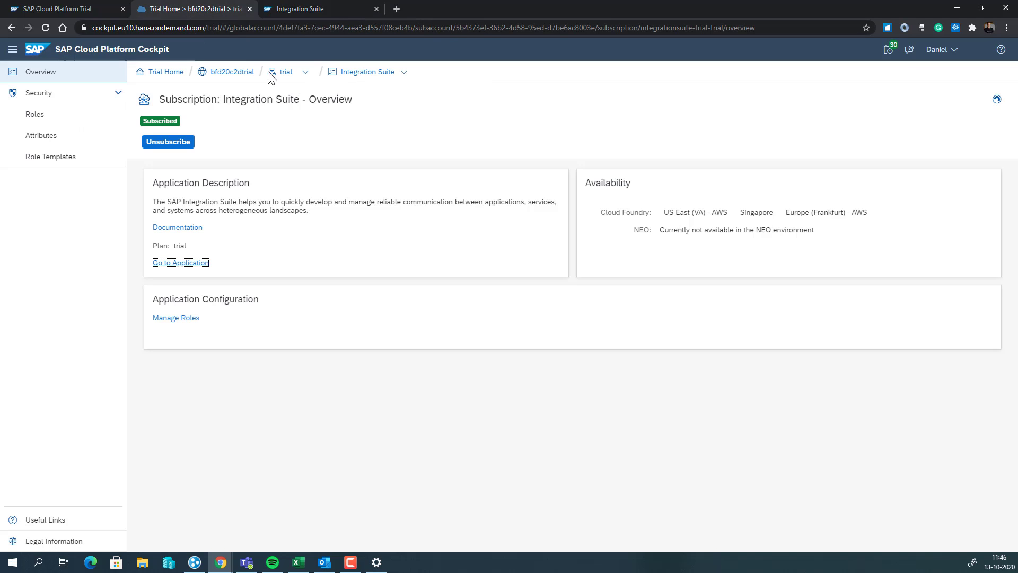
click(230, 73)
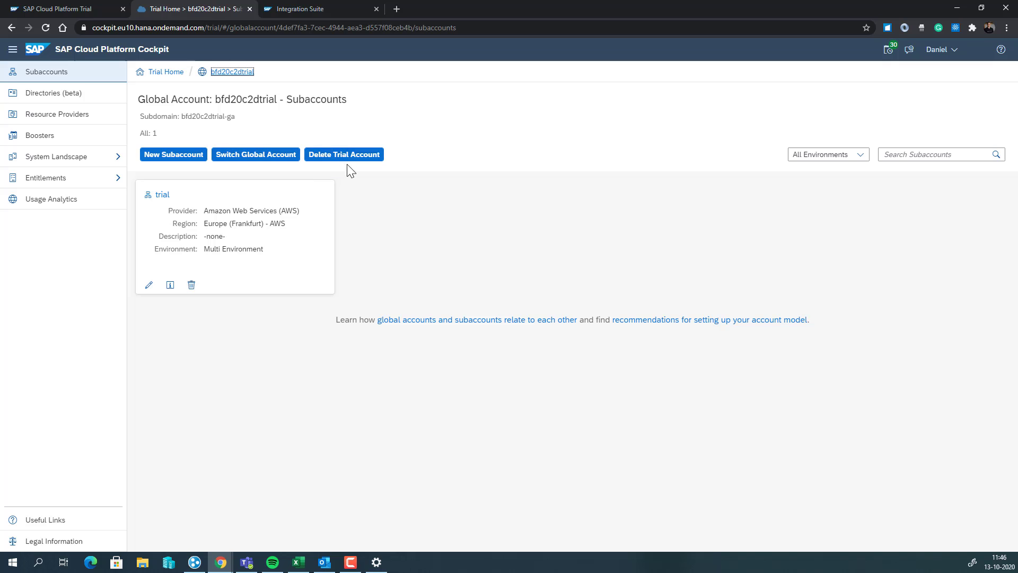
click(298, 8)
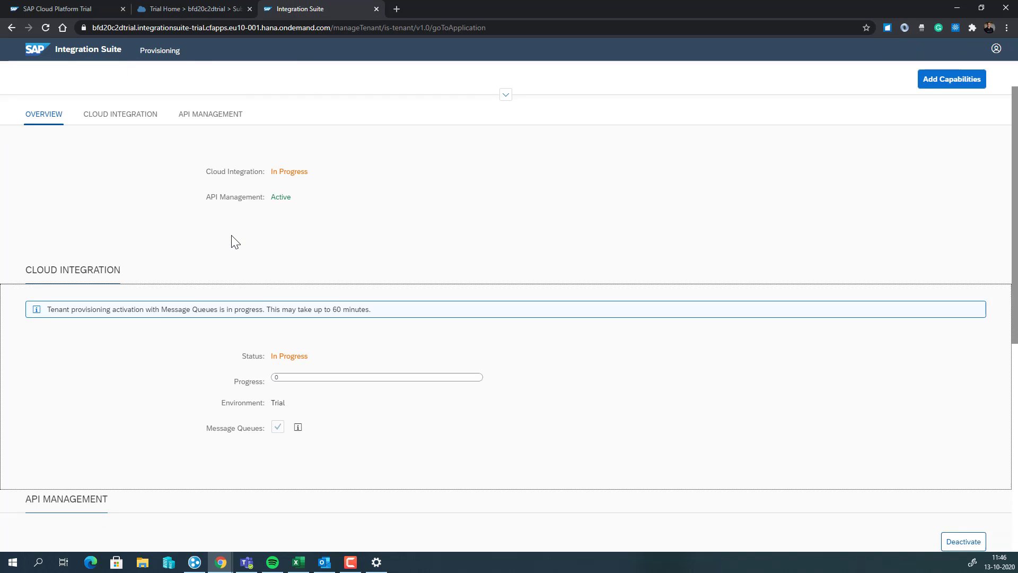
scroll(231, 234, down, 5)
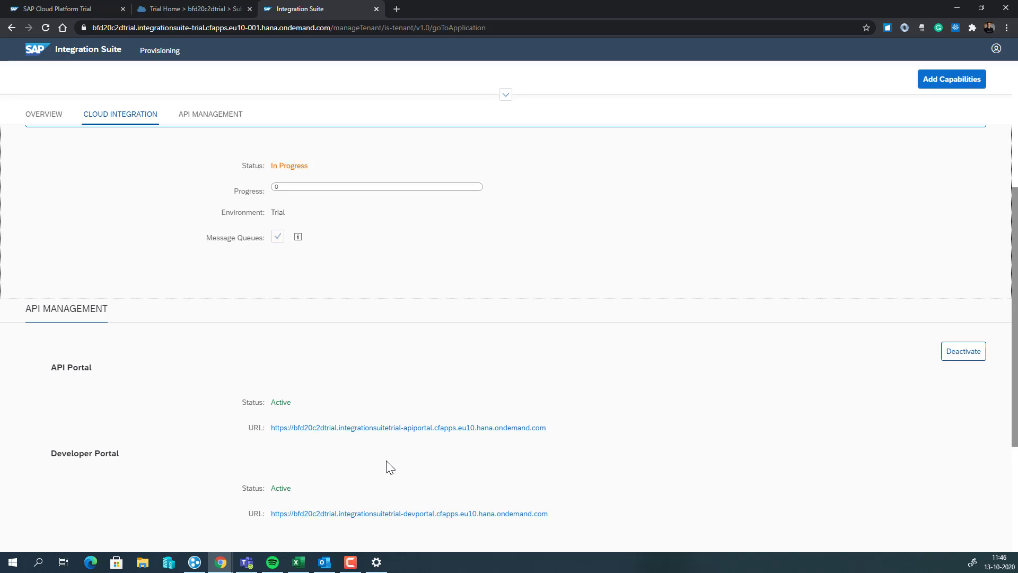
click(190, 9)
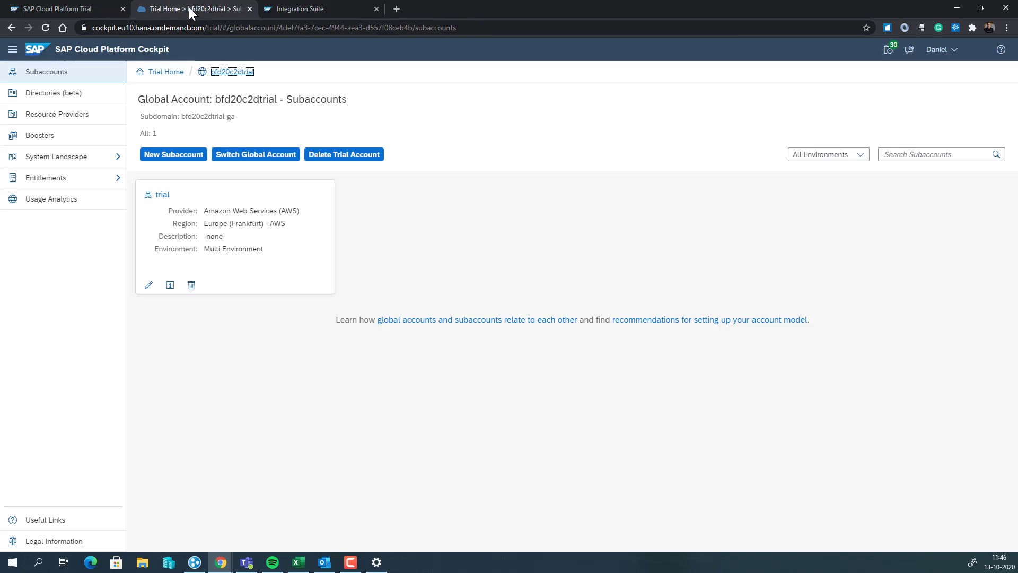
Show the user's sap.default role collections in the trial subaccount, entering their e-mail
click(164, 196)
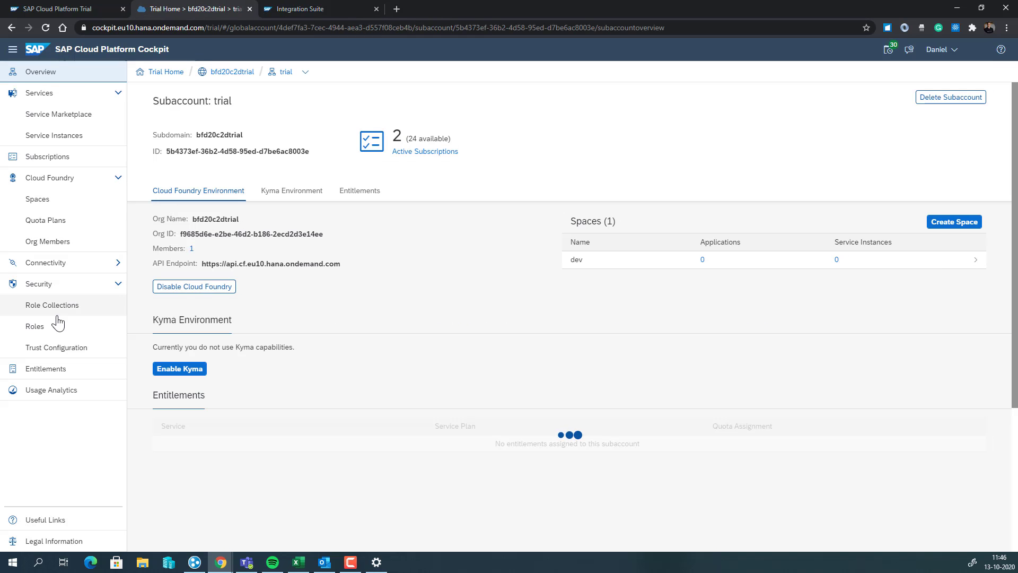
click(63, 349)
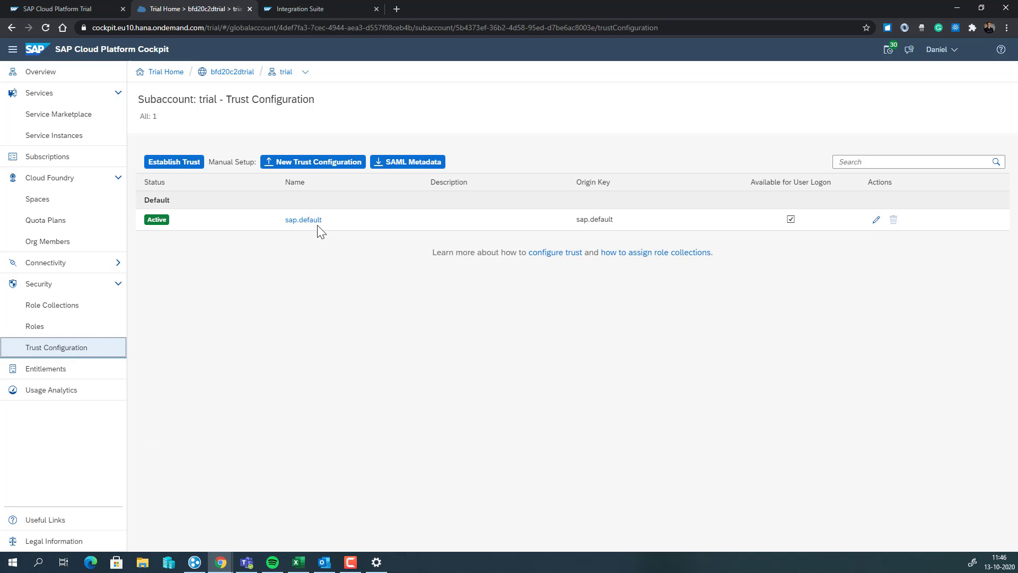
click(304, 220)
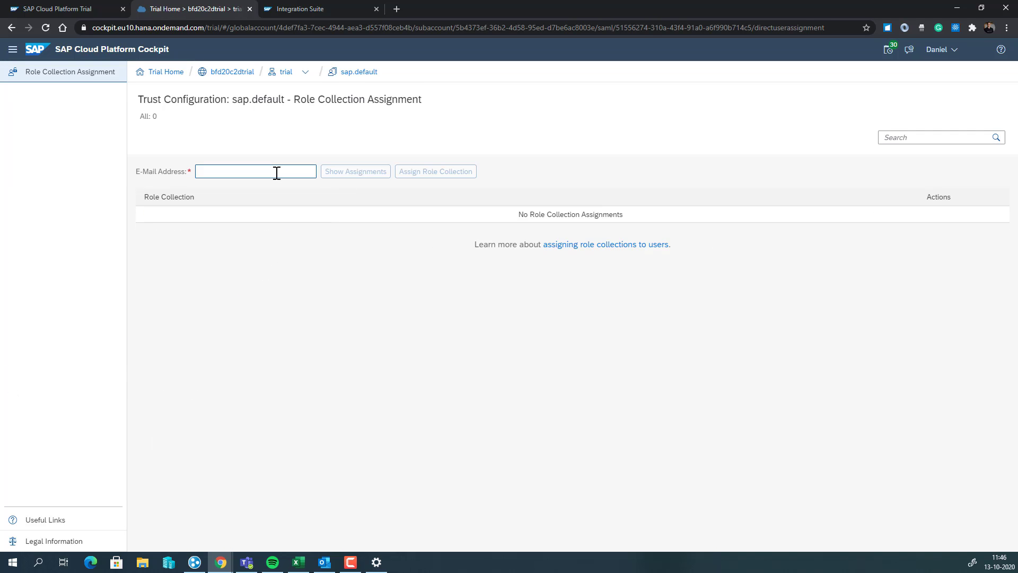
click(276, 172)
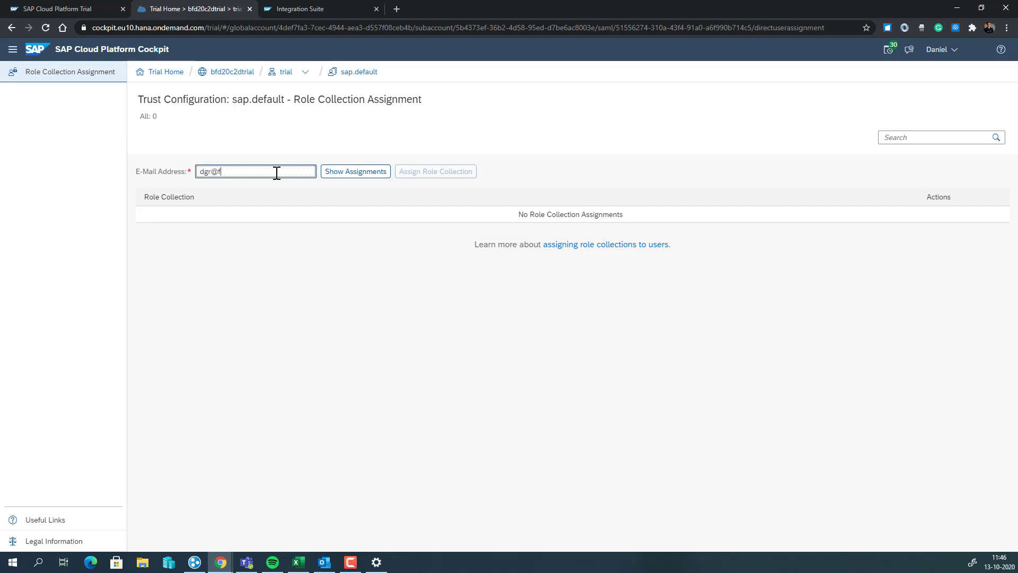
click(386, 177)
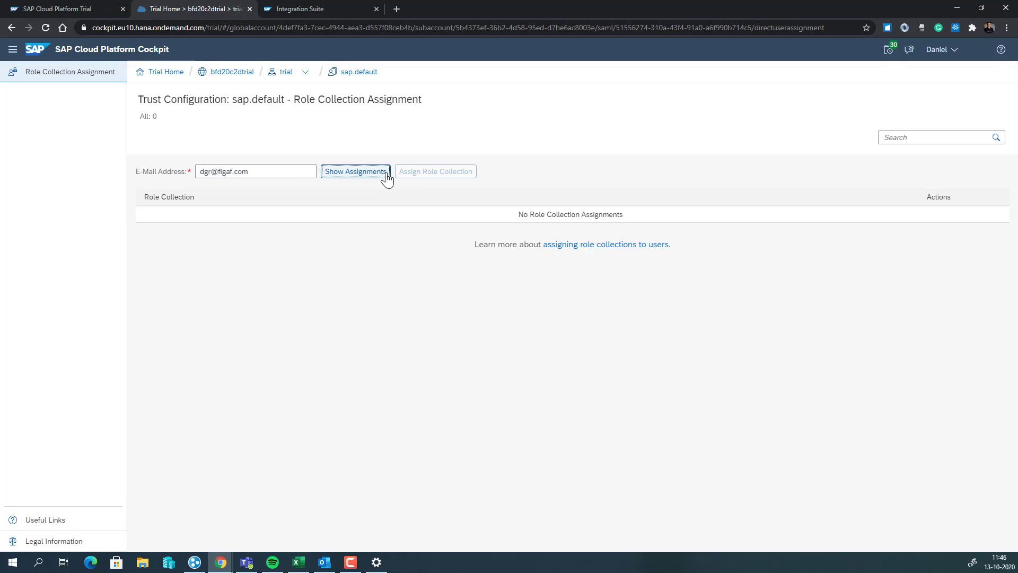
Assign APIPortal.Administrator and APIManagement.SelfService.Administrator role collections to the user
click(426, 174)
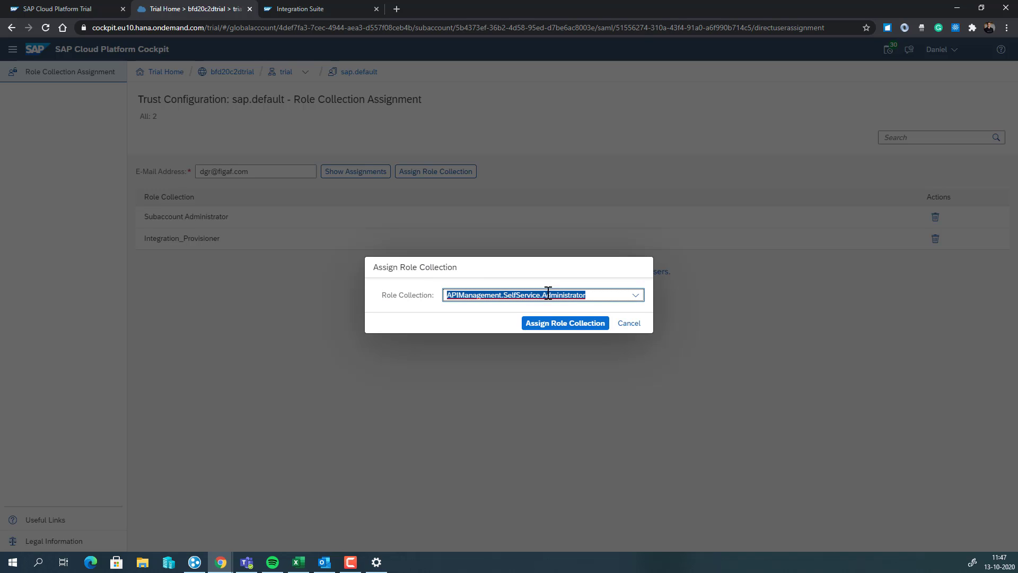
click(636, 295)
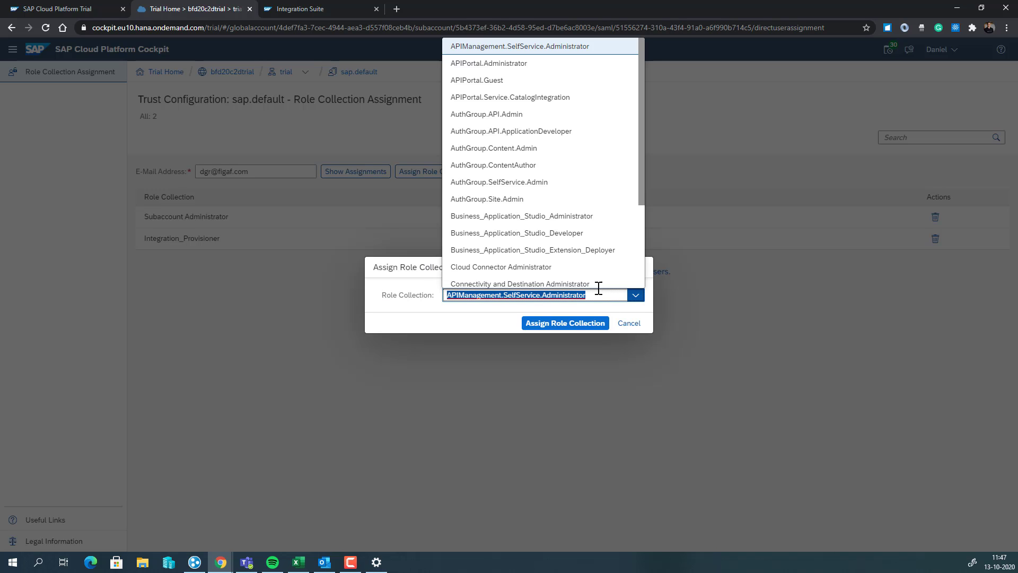
click(513, 68)
click(564, 324)
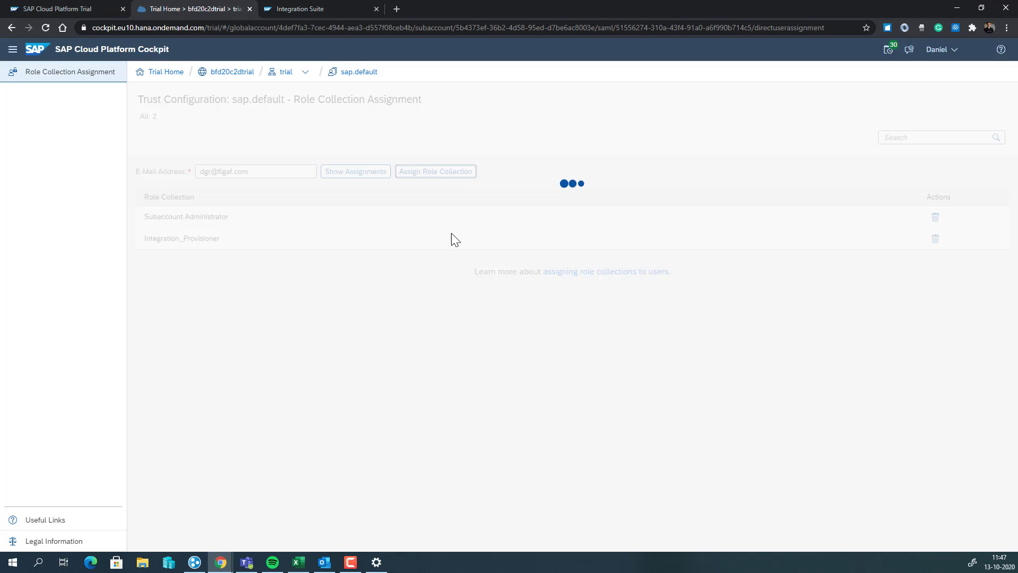
click(437, 172)
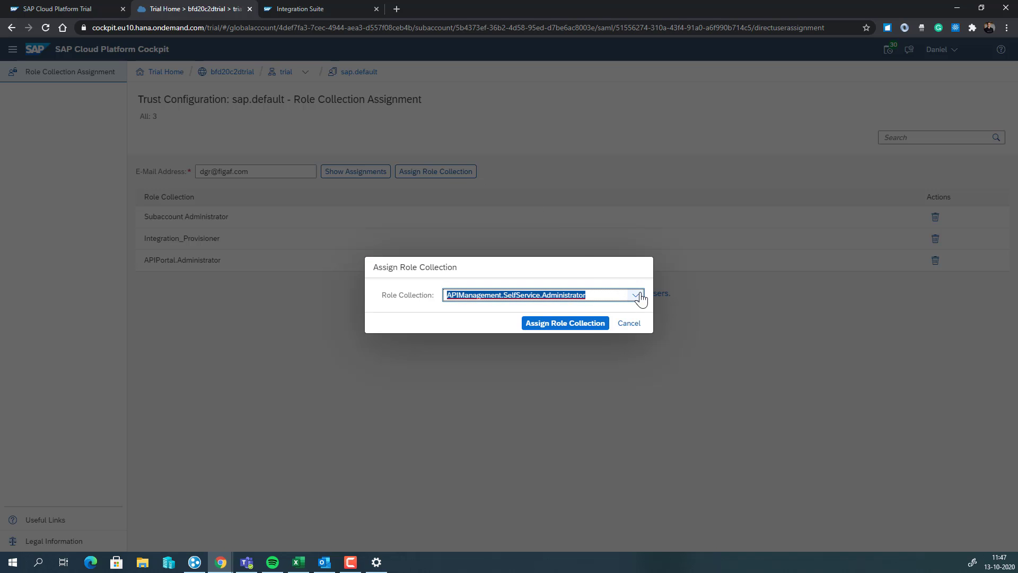
click(581, 325)
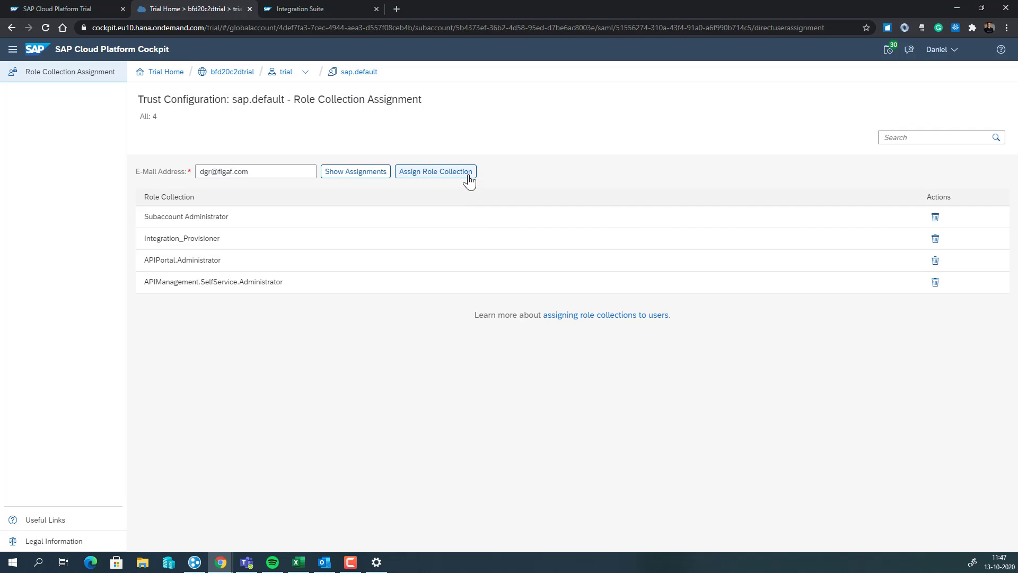
Assign the PI_Administrator role collection to the user
click(469, 179)
click(636, 297)
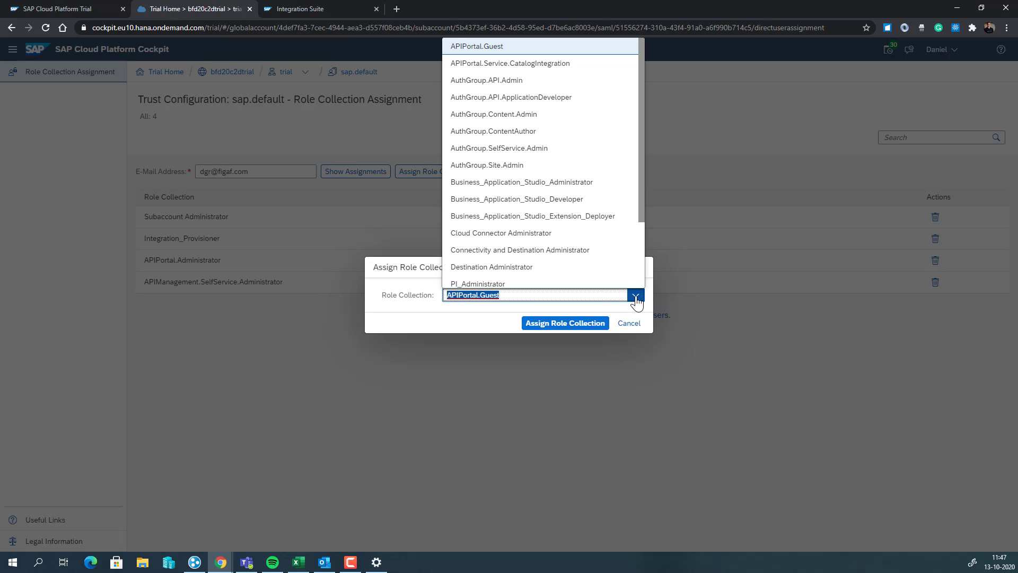
scroll(552, 277, down, 3)
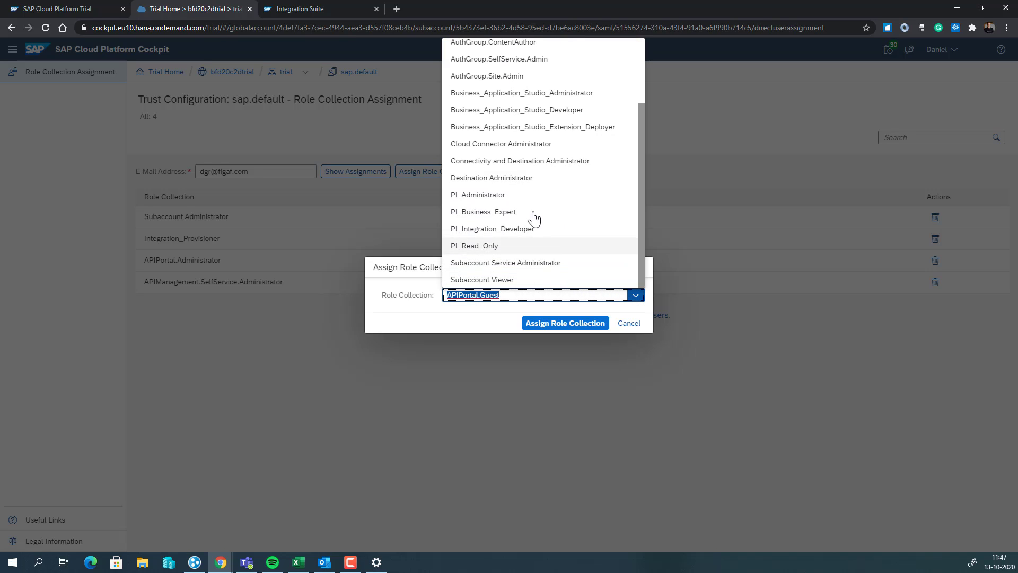
click(513, 197)
click(555, 326)
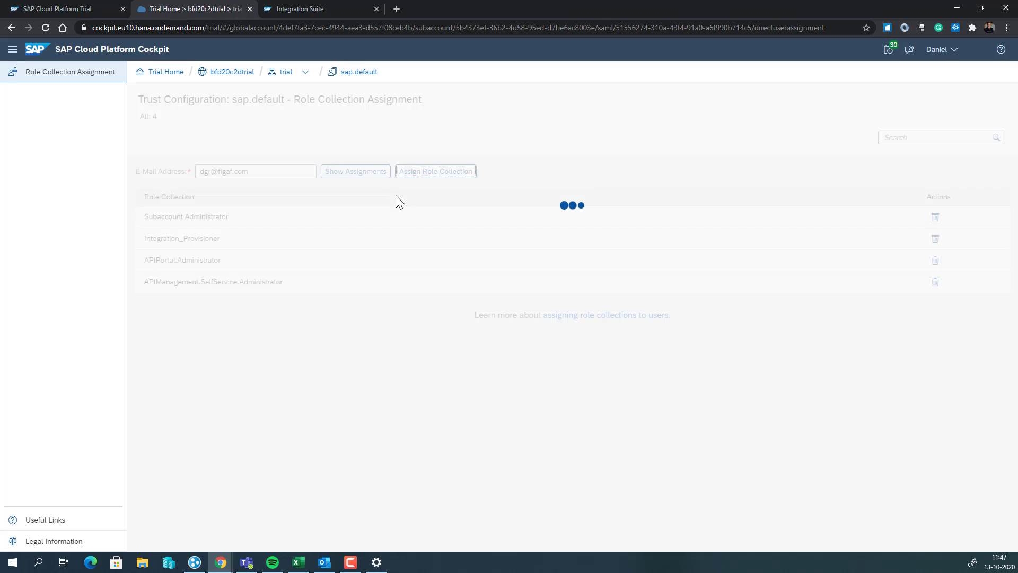
Assign the PI_Business_Expert and PI_Integration_Developer role collections to the user
click(419, 177)
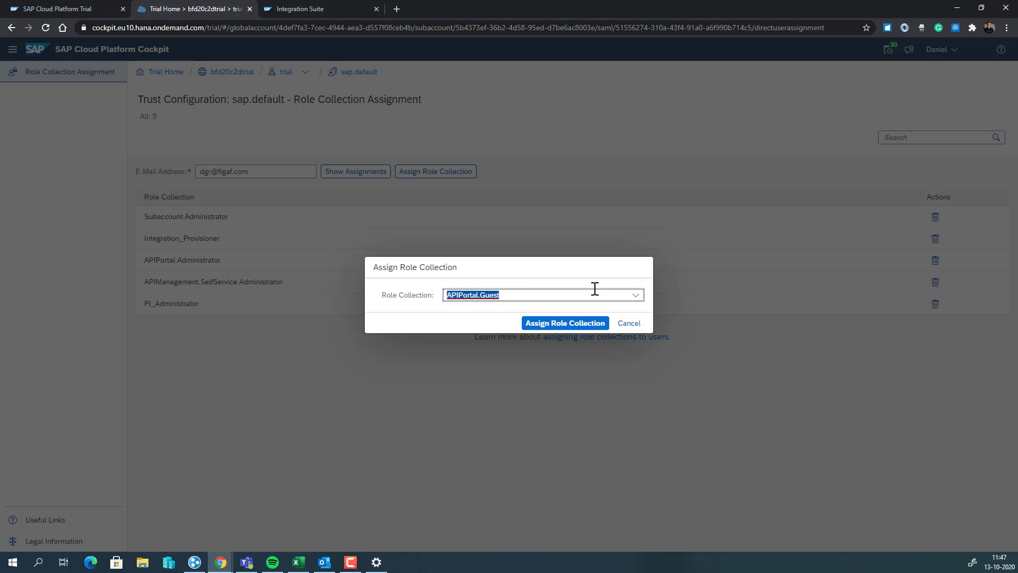
click(636, 294)
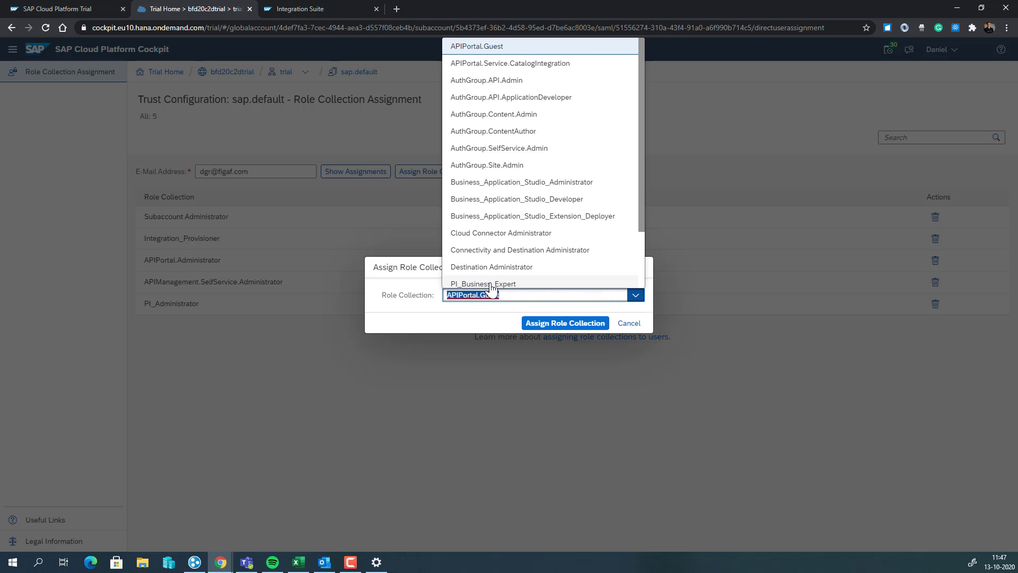
click(484, 283)
click(538, 317)
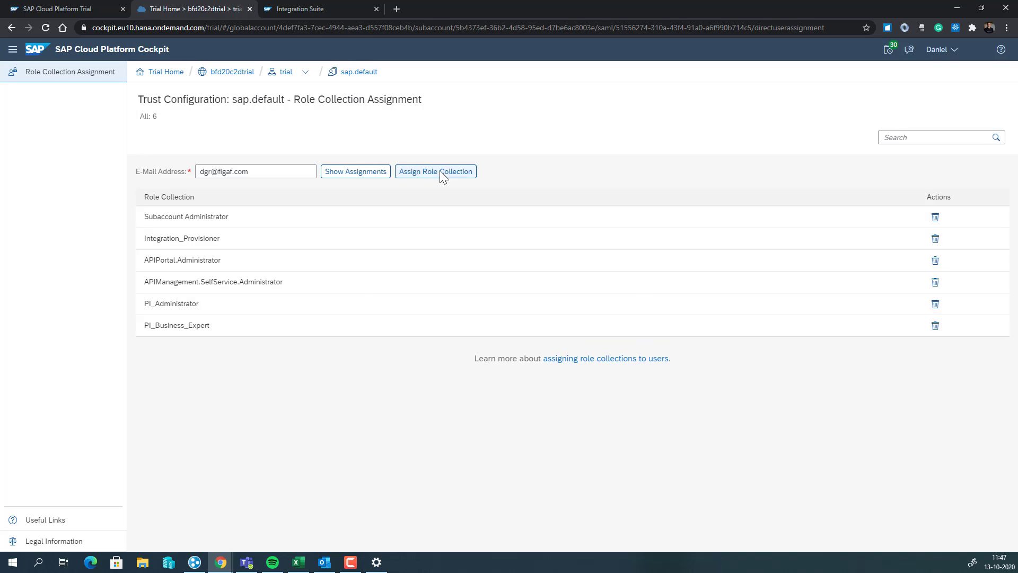
click(441, 171)
click(641, 296)
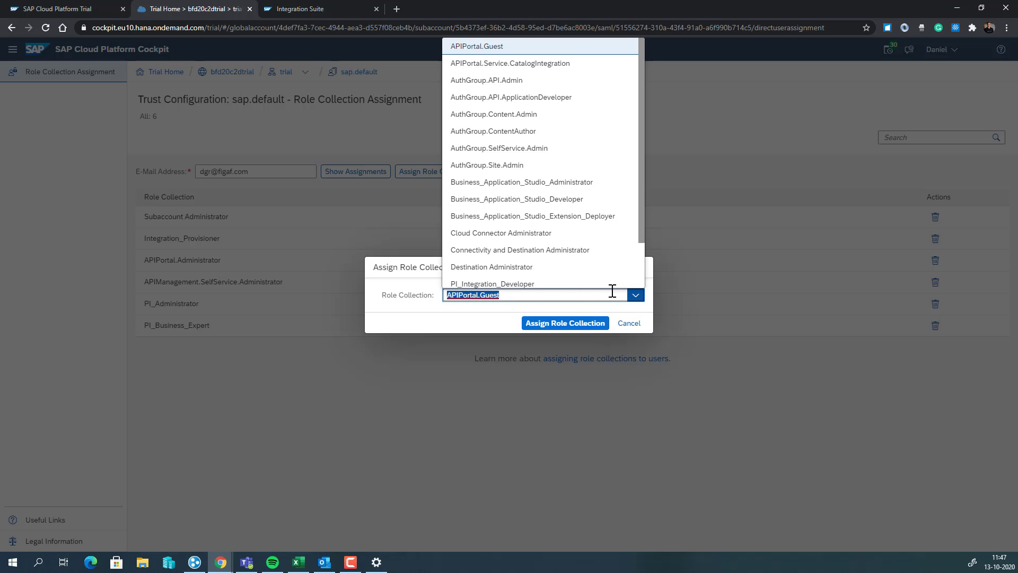
scroll(512, 285, down, 1)
click(510, 231)
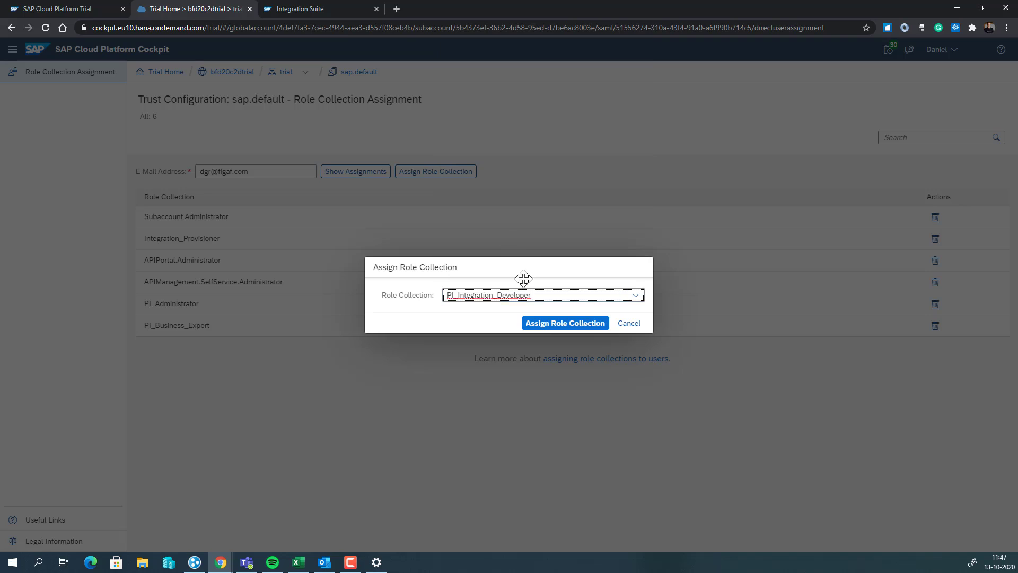
click(551, 325)
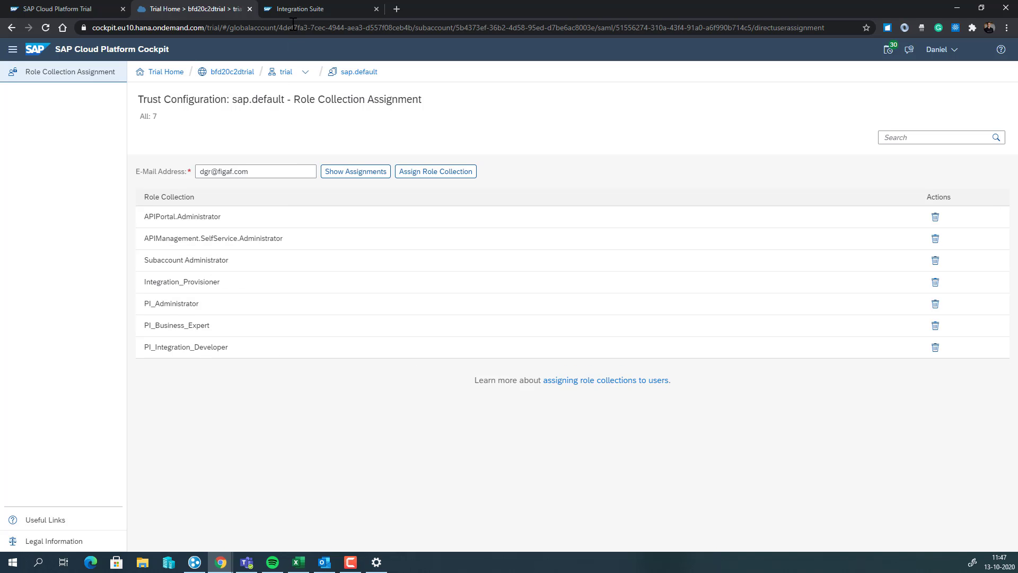
Check Cloud Integration's progress in Integration Suite, then open the API Portal URL in a new tab
click(294, 9)
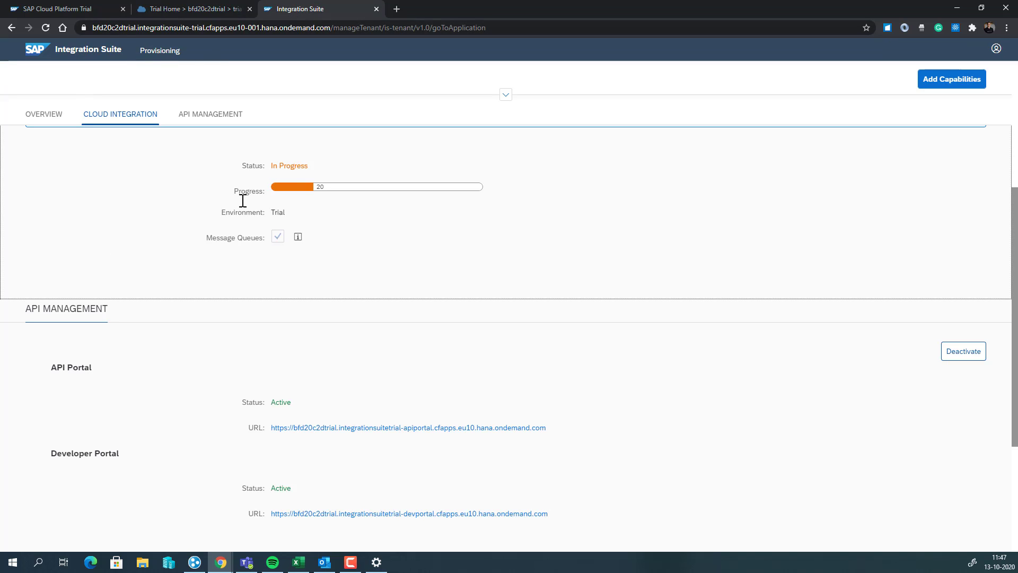
click(324, 428)
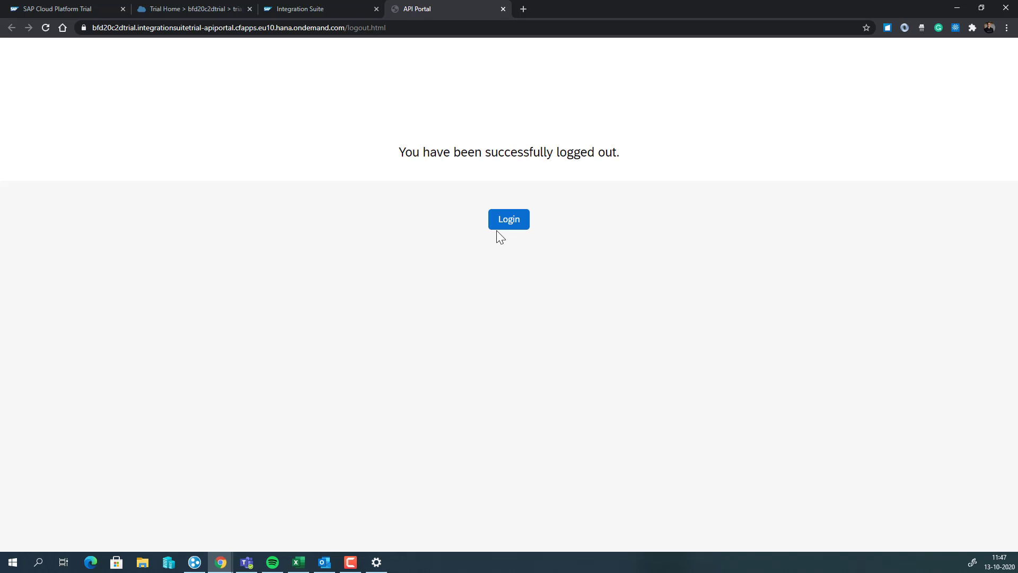
Log in to the API Portal, view the empty Develop APIs list, and return to Integration Suite
click(500, 227)
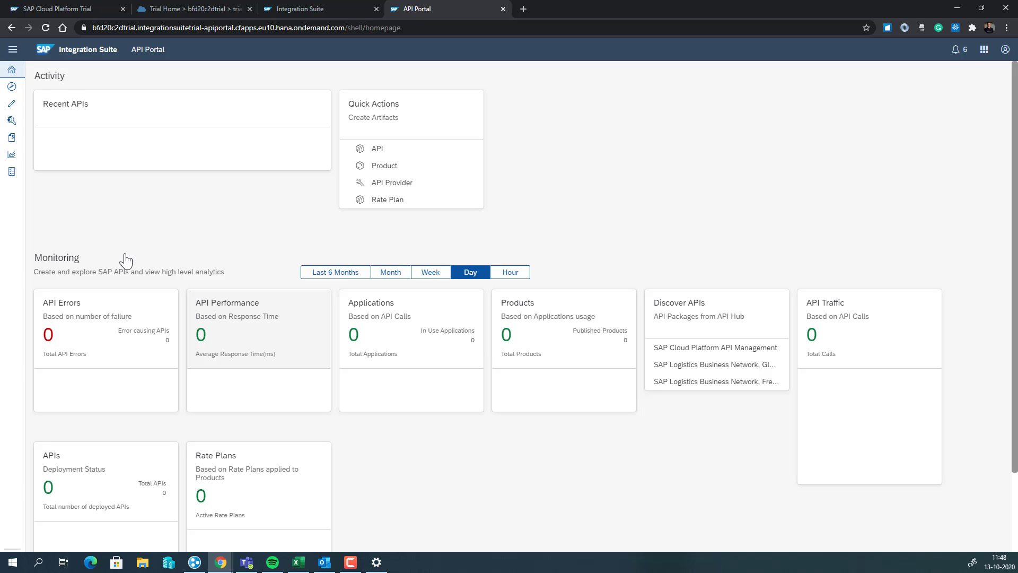
click(21, 107)
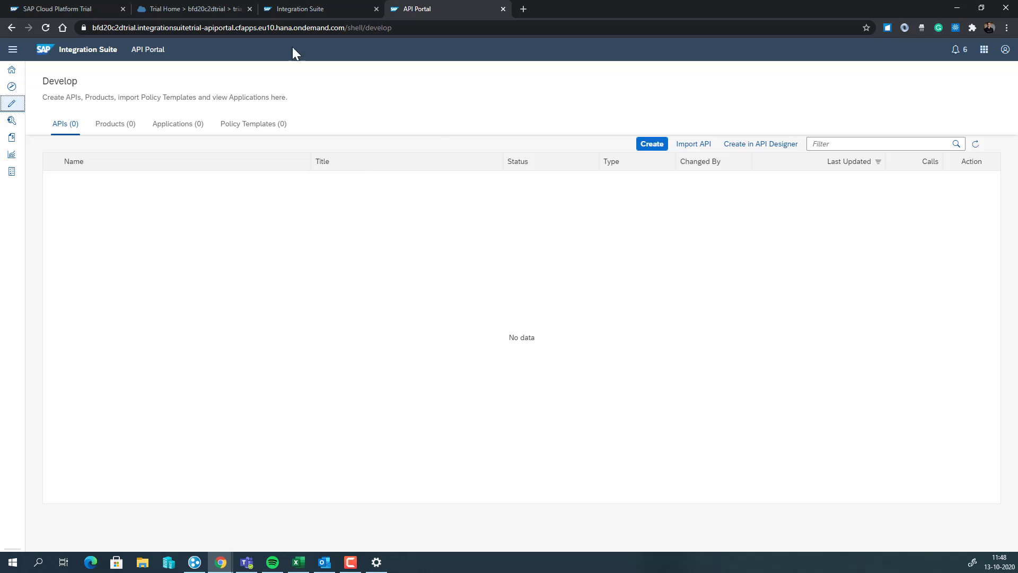
click(324, 8)
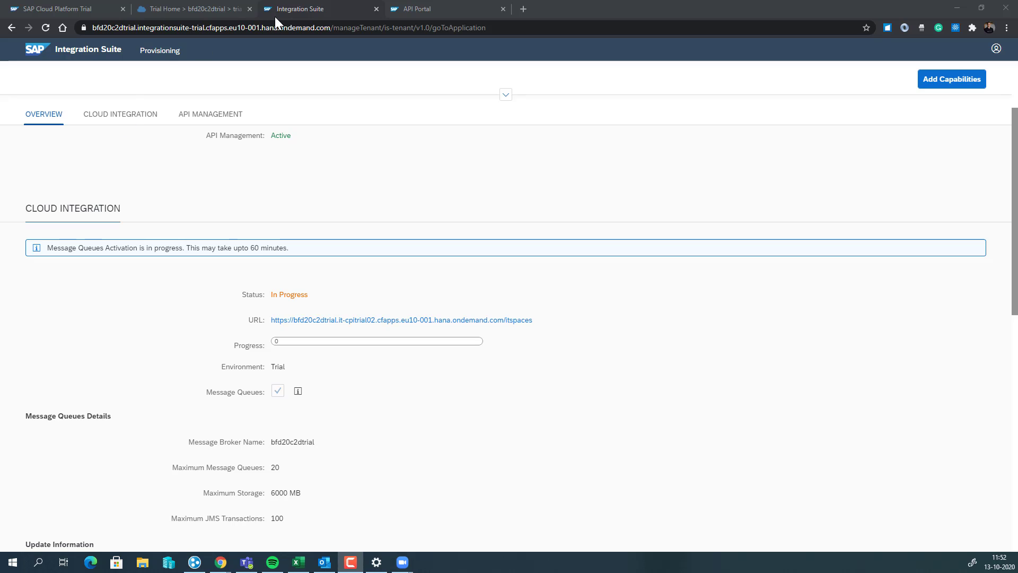
Return to the Integration Suite tab and open the Cloud Integration itspaces tenant in a new tab
click(196, 10)
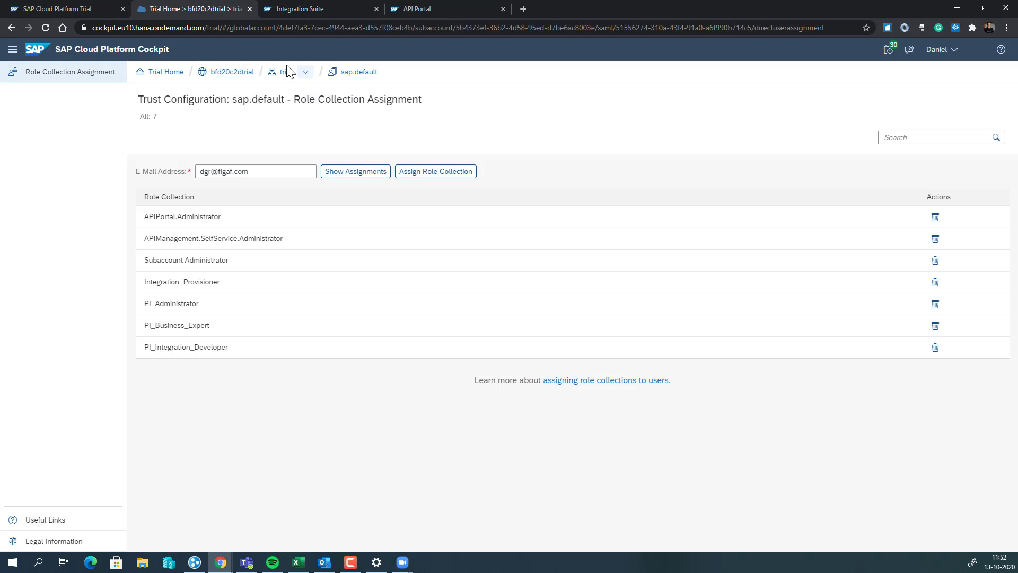
click(236, 73)
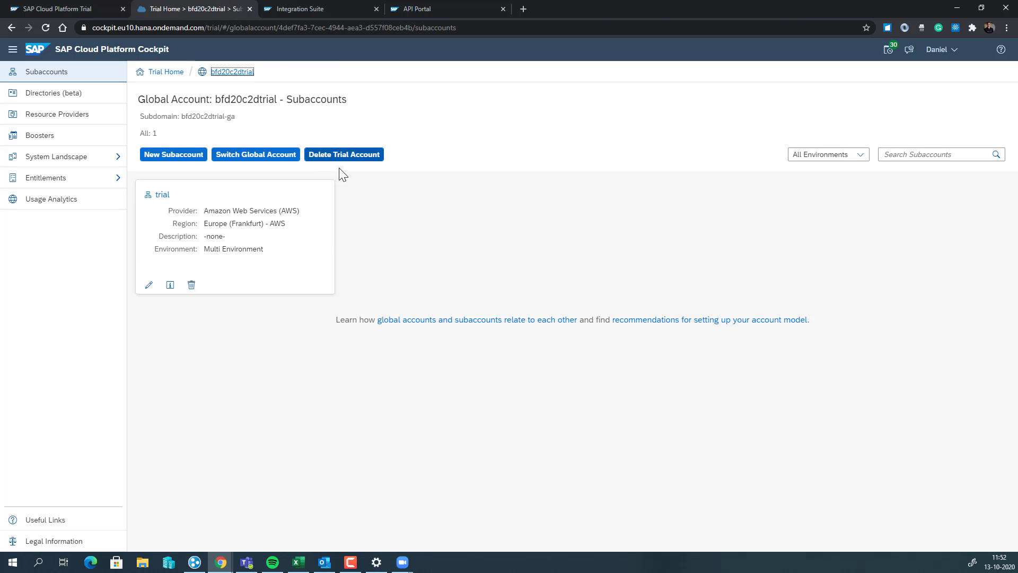
click(409, 12)
click(315, 10)
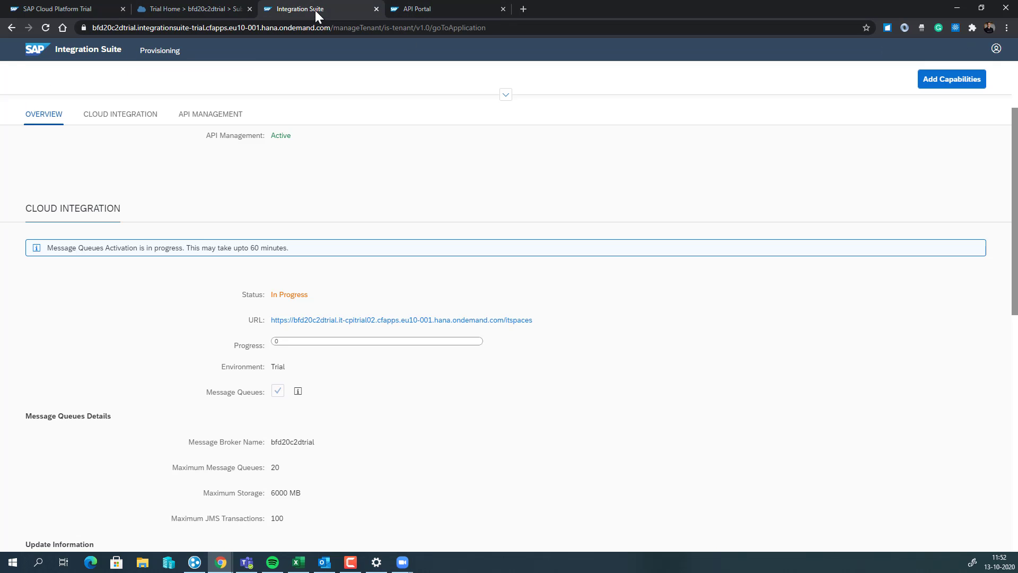
click(373, 323)
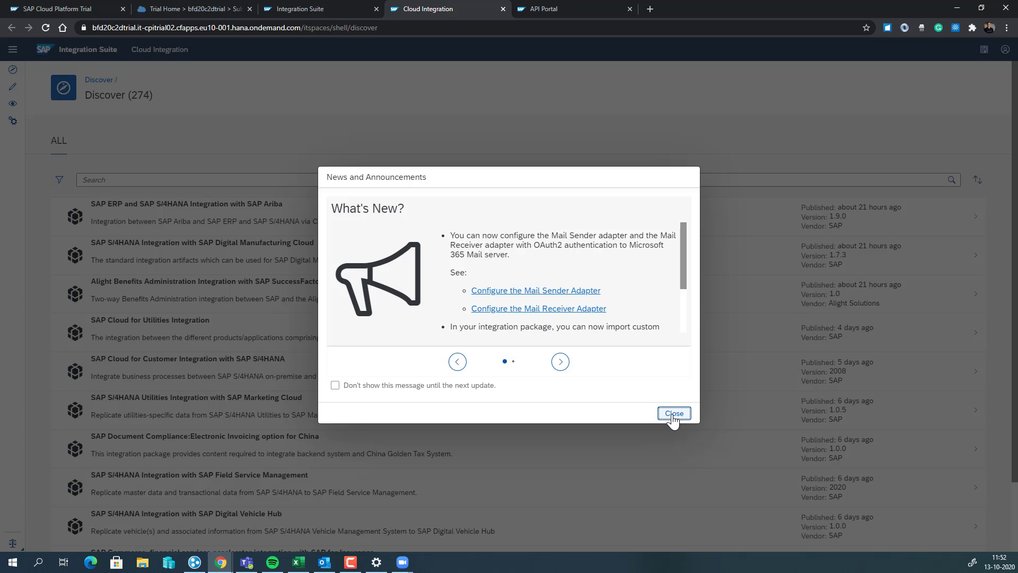
Close the News and Announcements dialog and go to the empty Design workspace
click(673, 415)
click(12, 86)
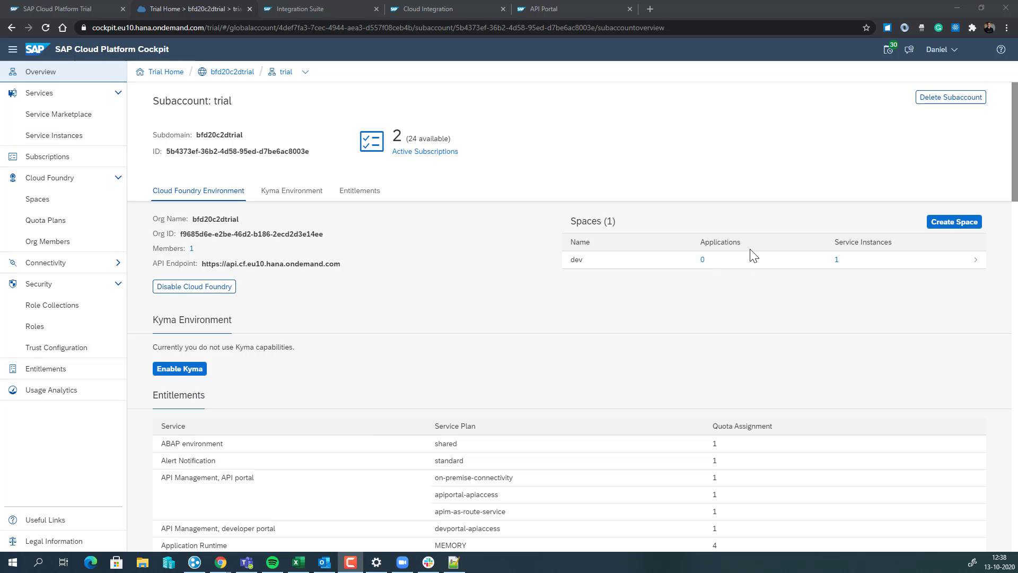
Open the dev space via its 0 Applications link and show its 59-service Service Marketplace
click(702, 260)
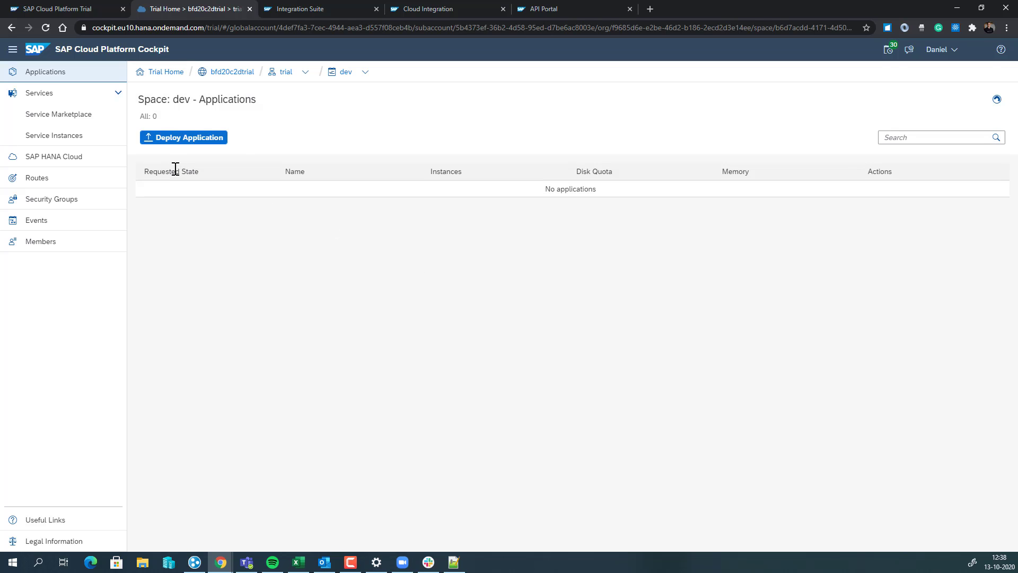
click(82, 116)
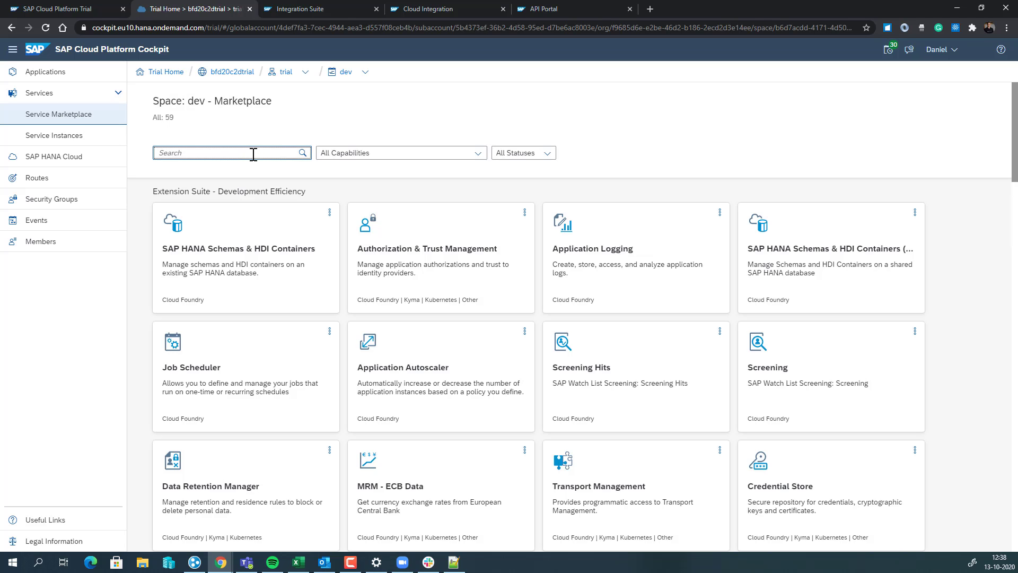
Search the marketplace for 'rt' and open Process Integration Runtime's integration-flow plan
text(rt)
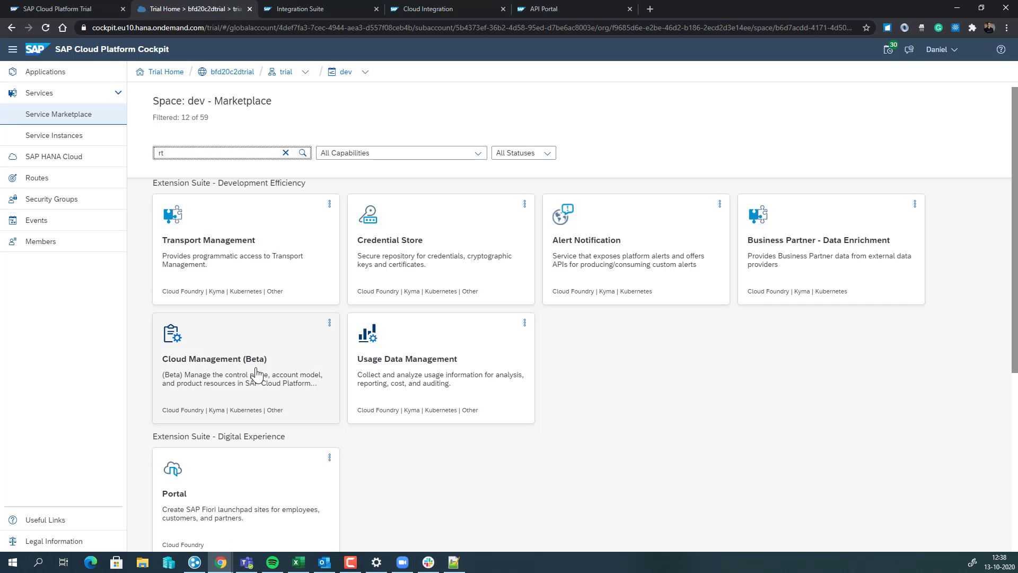
scroll(289, 416, down, 5)
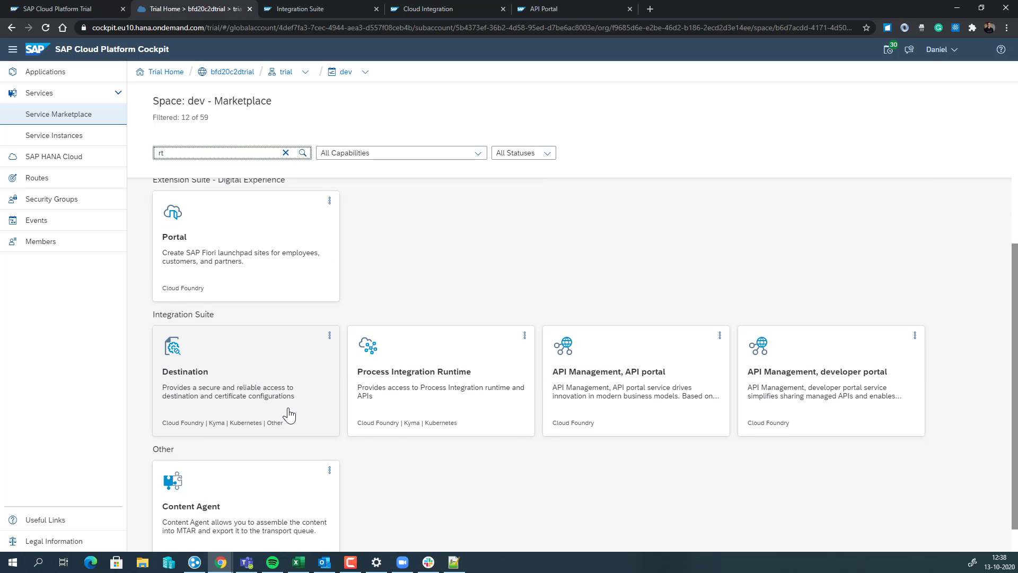
click(473, 359)
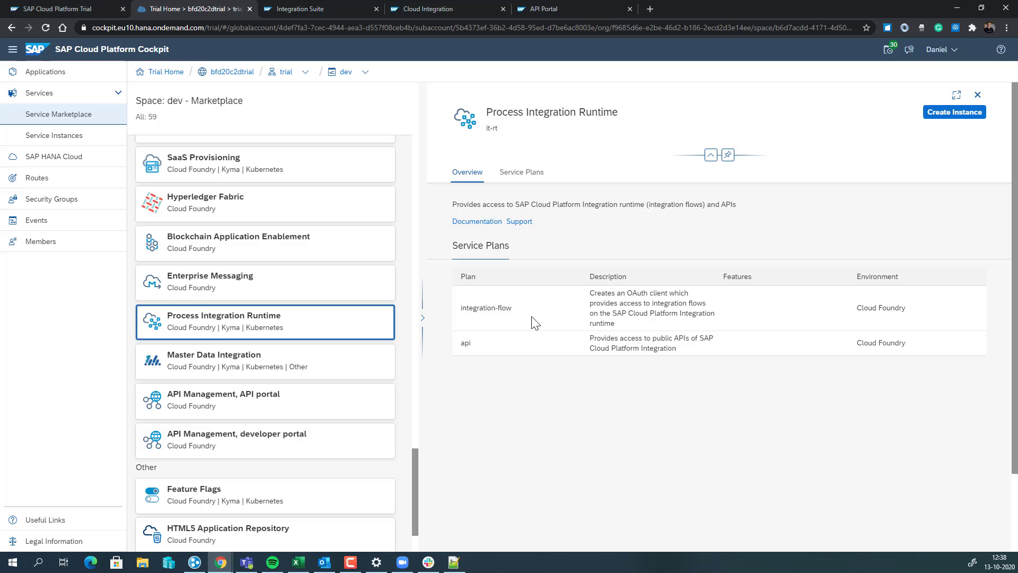
click(554, 313)
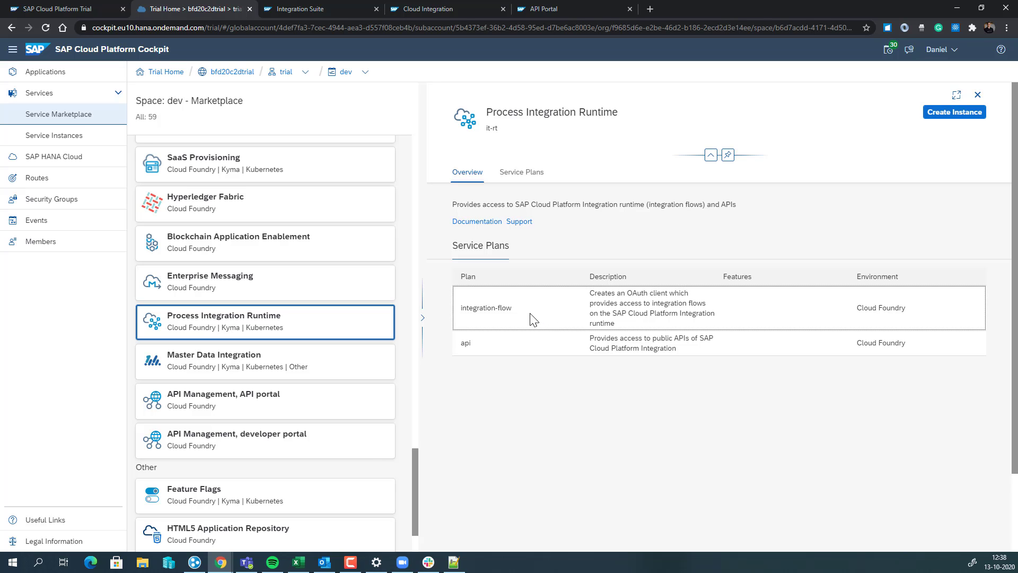
Start a new instance on the integration-flow plan and name it 'integrationflow'
click(983, 121)
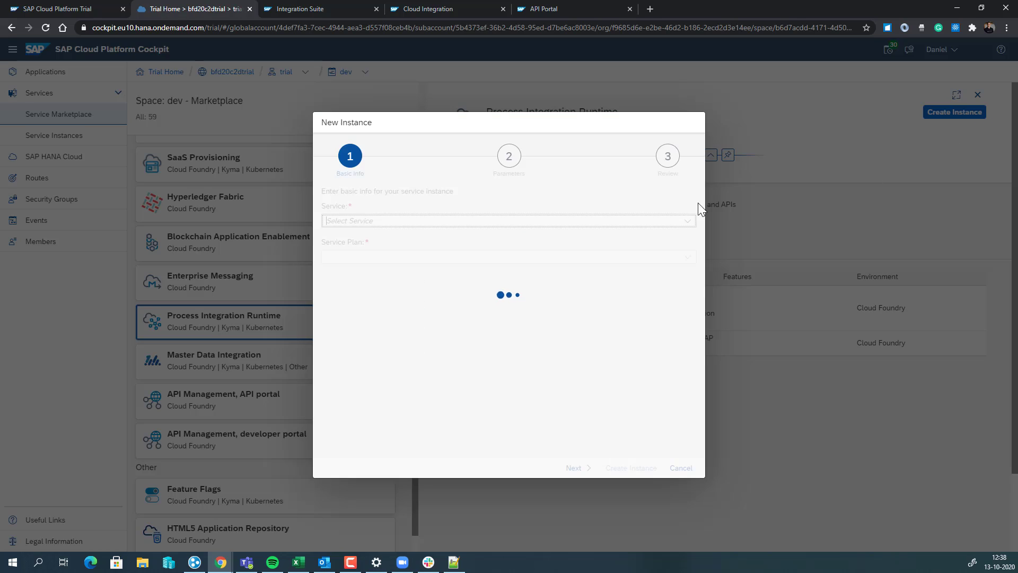
click(438, 256)
click(678, 258)
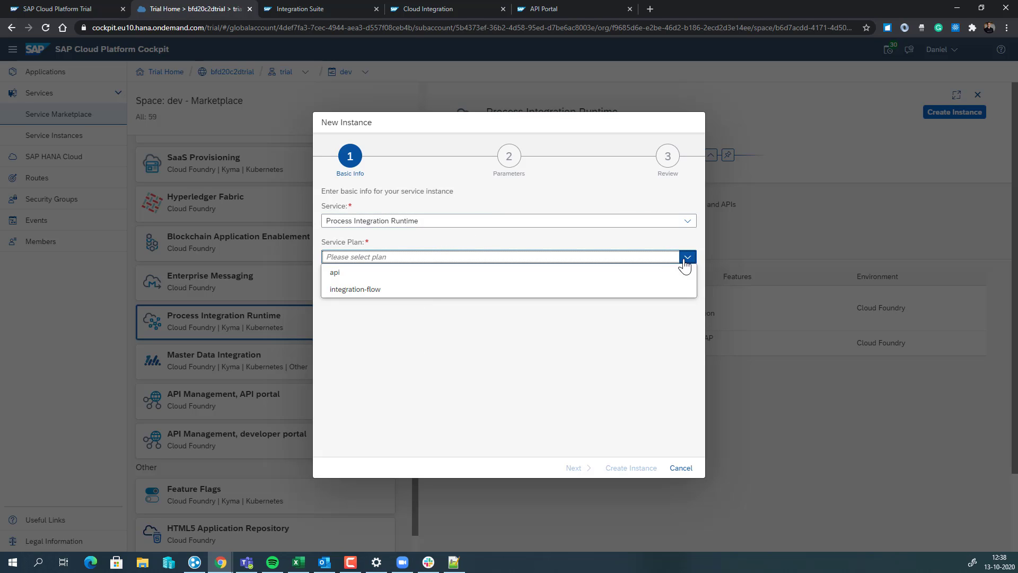
click(395, 292)
click(399, 287)
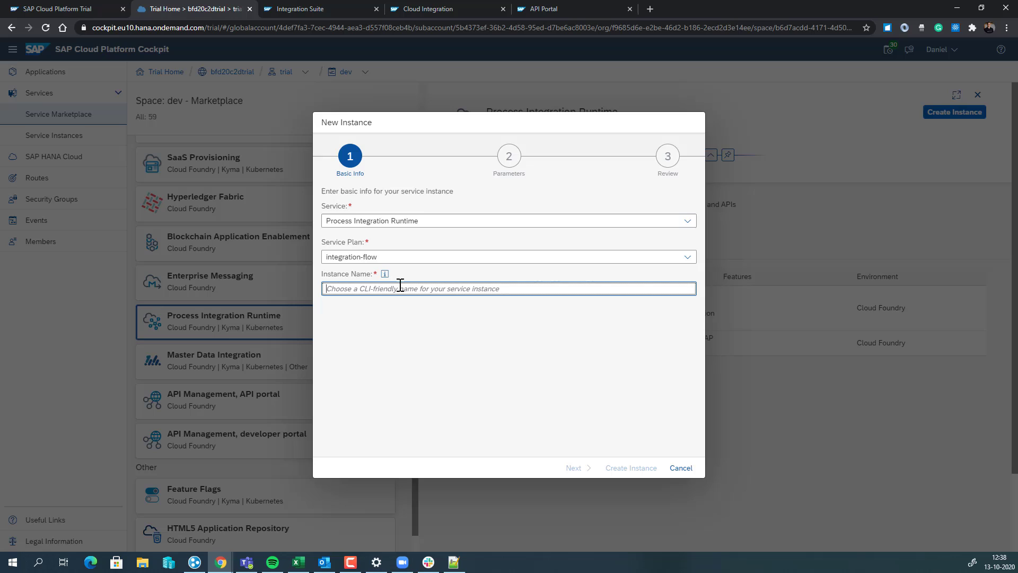
text(intege)
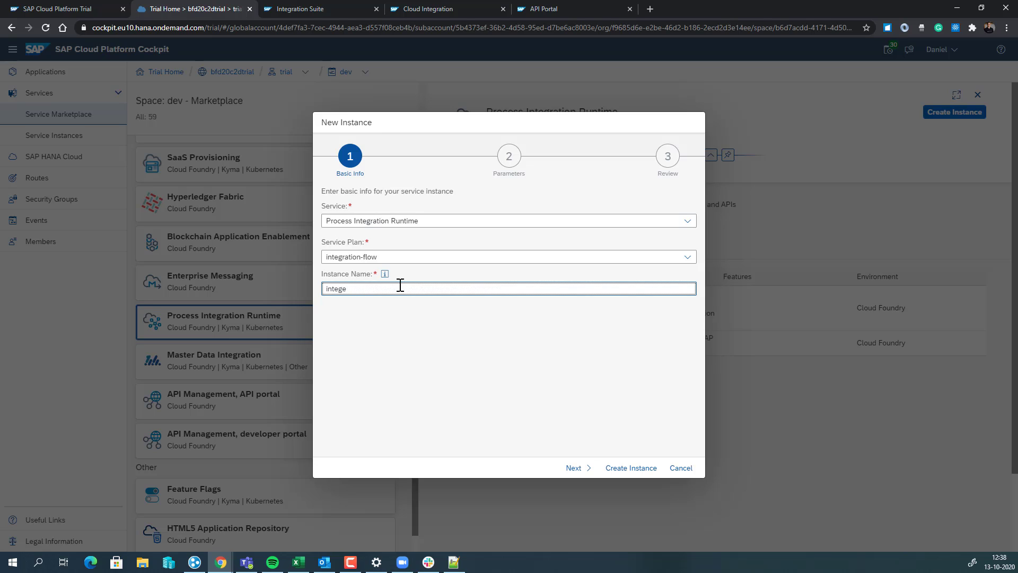
key(ctrl+a)
key(BackSpace)
text(integrationflow)
Paste the ESBMessaging.send roles JSON, create the instance, and reload the page
click(575, 468)
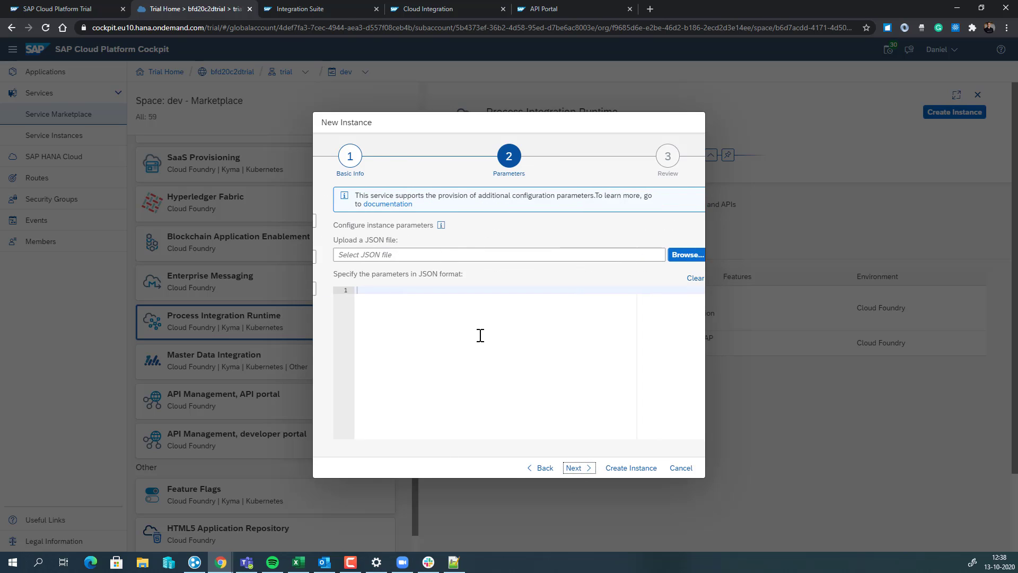
text({     "roles": [       "ESBMessaging.send"     ] })
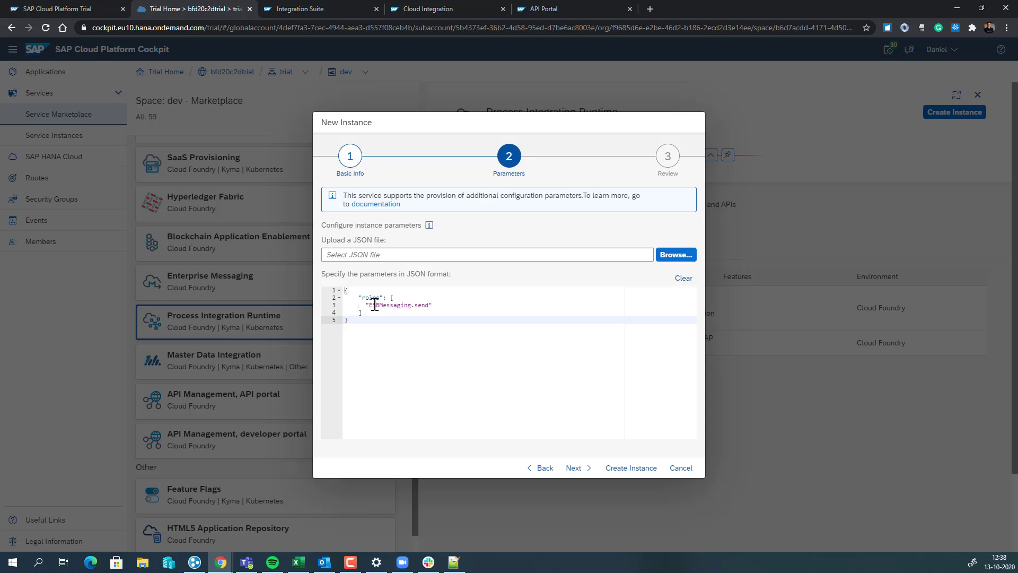
click(579, 468)
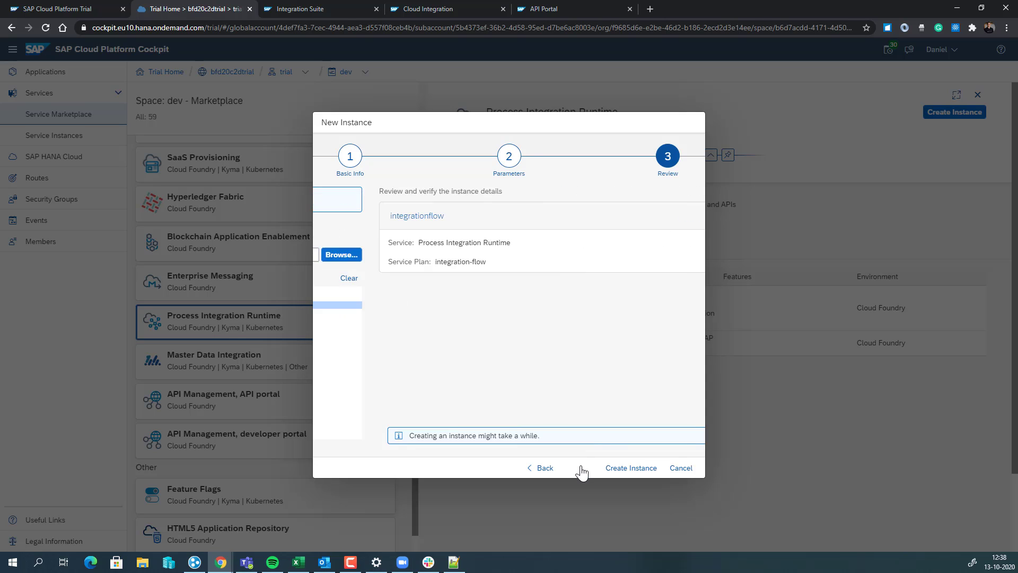
click(627, 469)
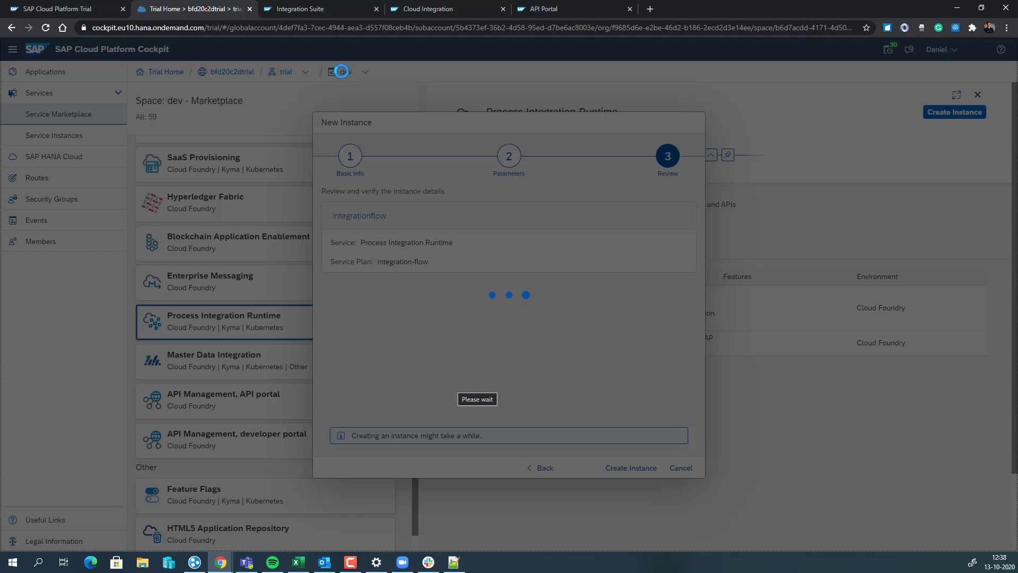
click(361, 33)
key(Return)
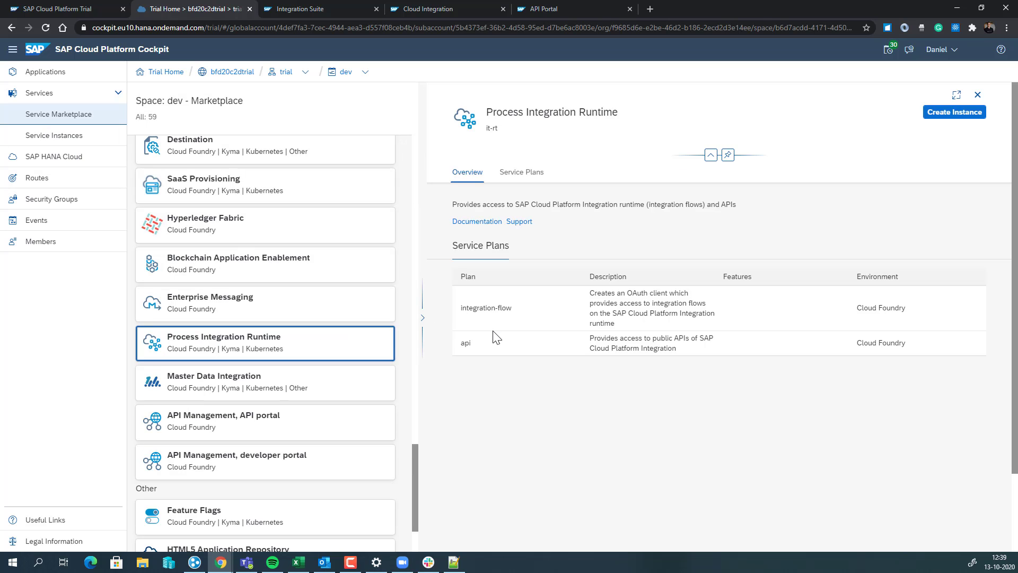
Create instance 'api2' on the api plan with the pasted ESBMessaging.send roles, dismissing the error popup
click(774, 353)
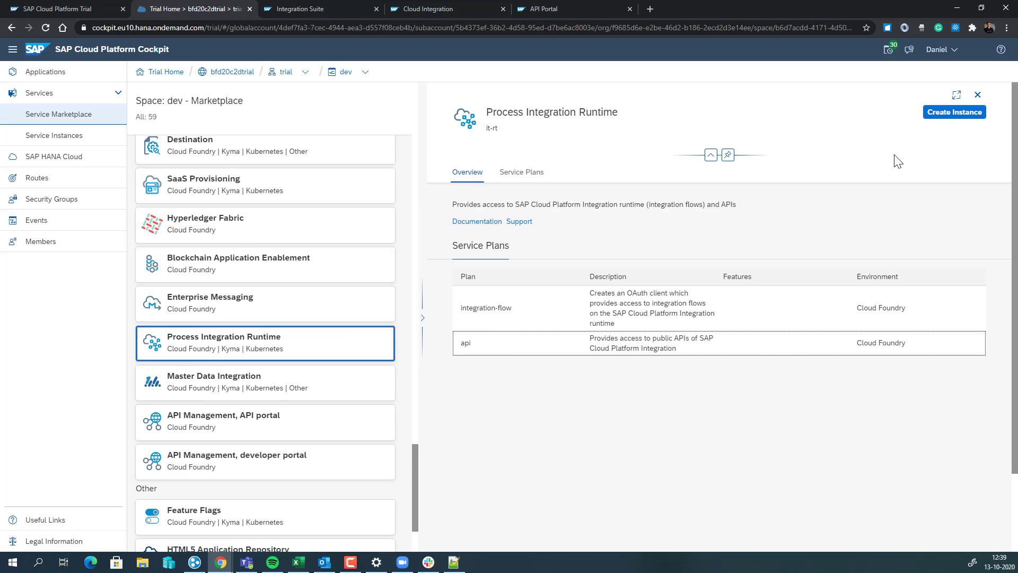
click(943, 112)
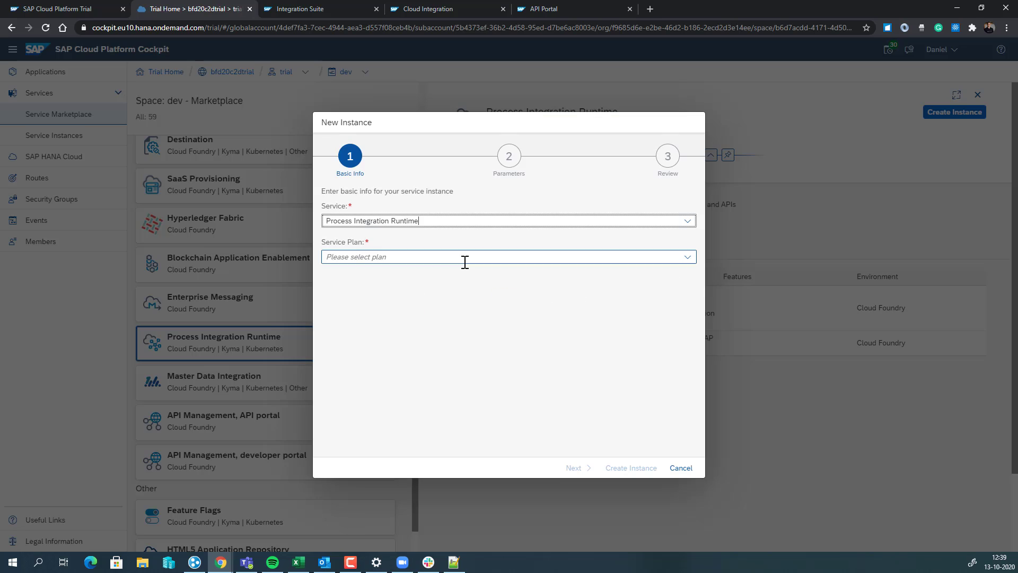
click(686, 258)
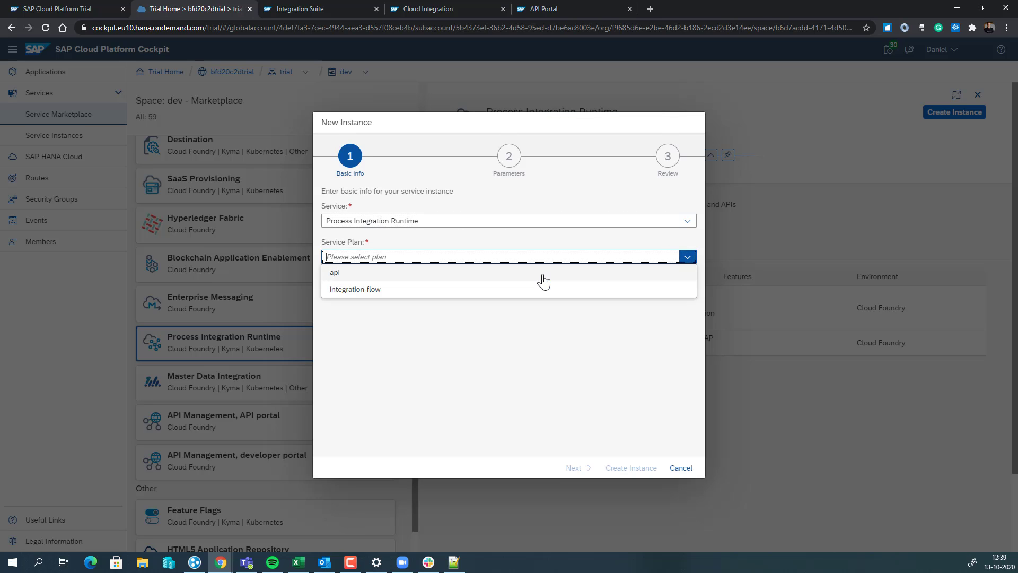
click(544, 276)
click(463, 289)
text(api)
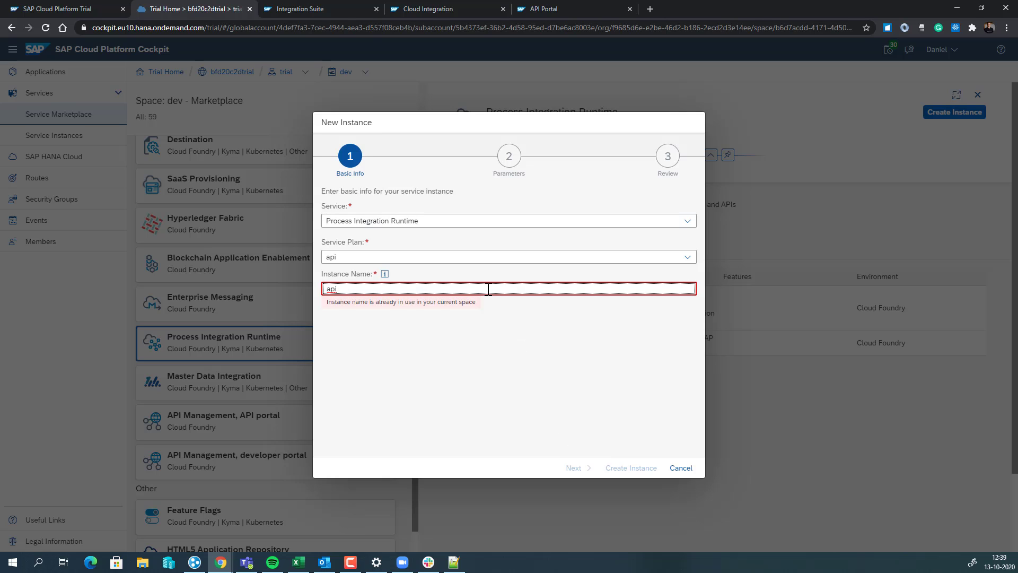
text(2)
click(574, 467)
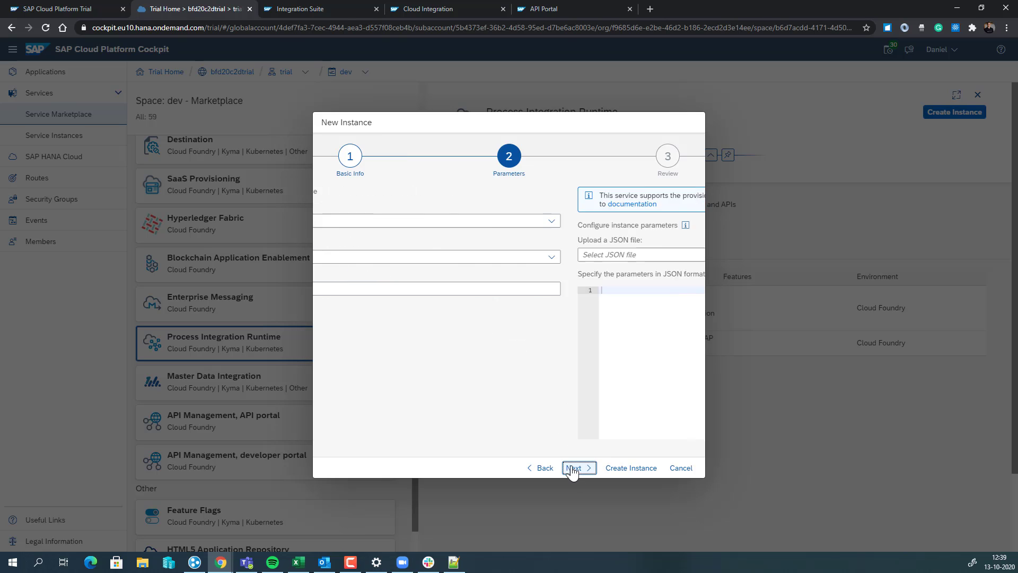
text({     "roles": [       "ESBMessaging.send"     ] })
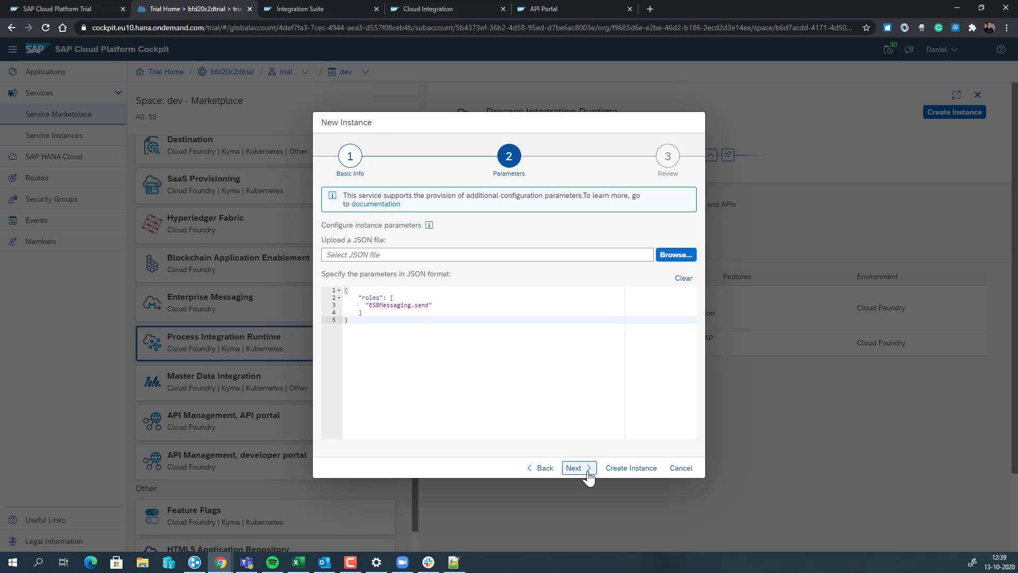
click(582, 474)
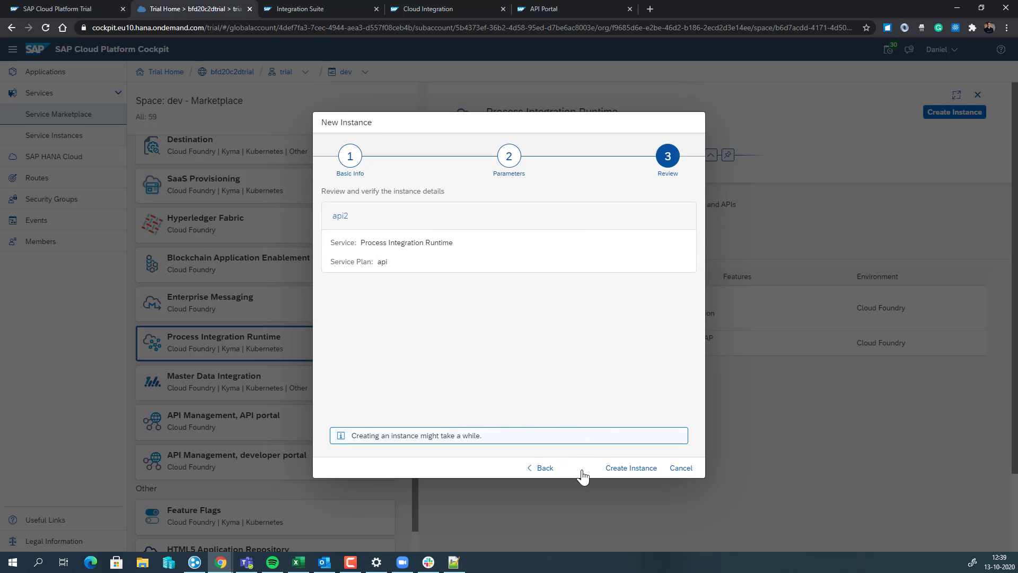
click(637, 470)
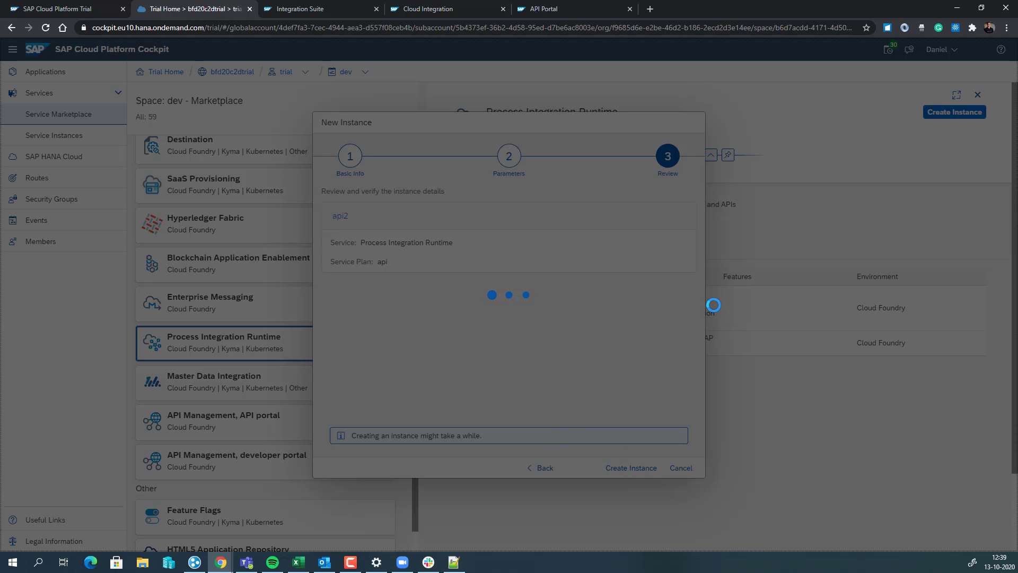
click(570, 328)
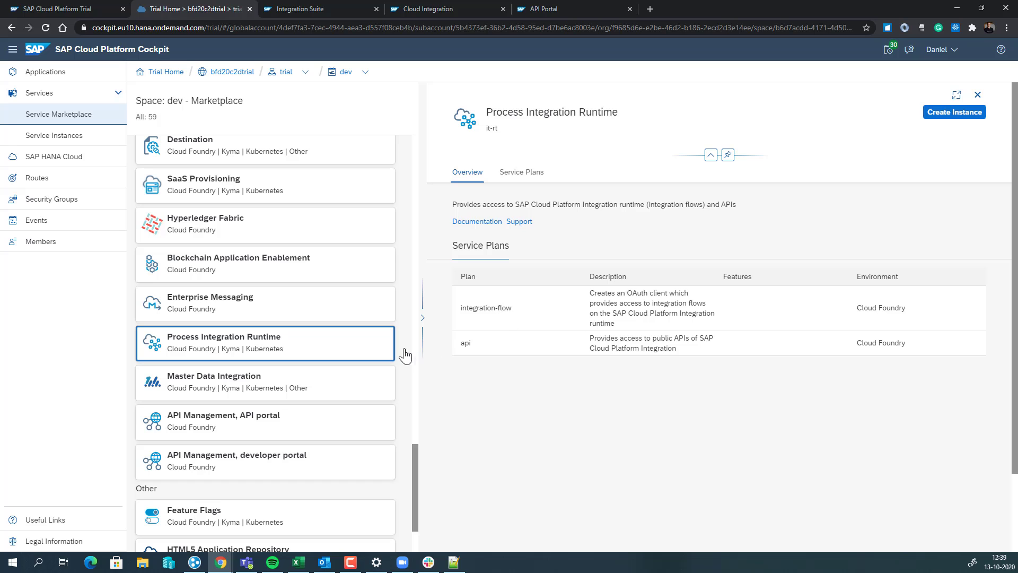
Open the api instance from Service Instances and create service key 'servicekey2' on it
click(59, 135)
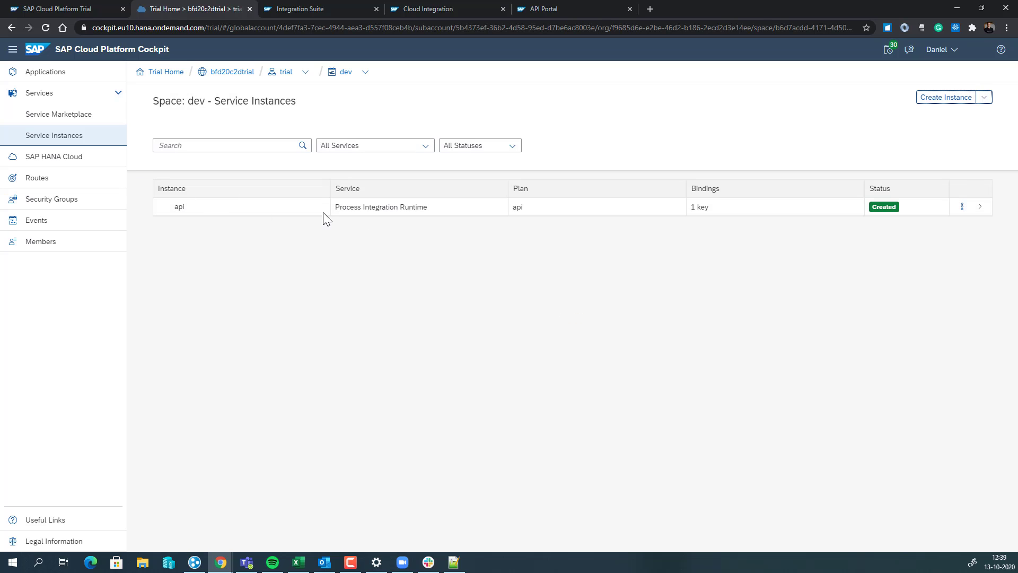
click(980, 207)
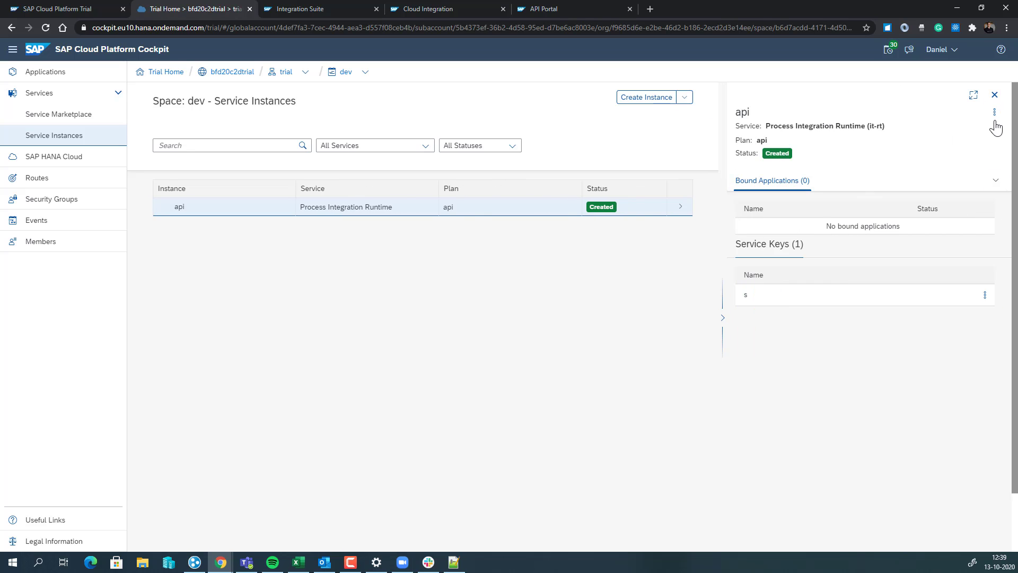
click(995, 112)
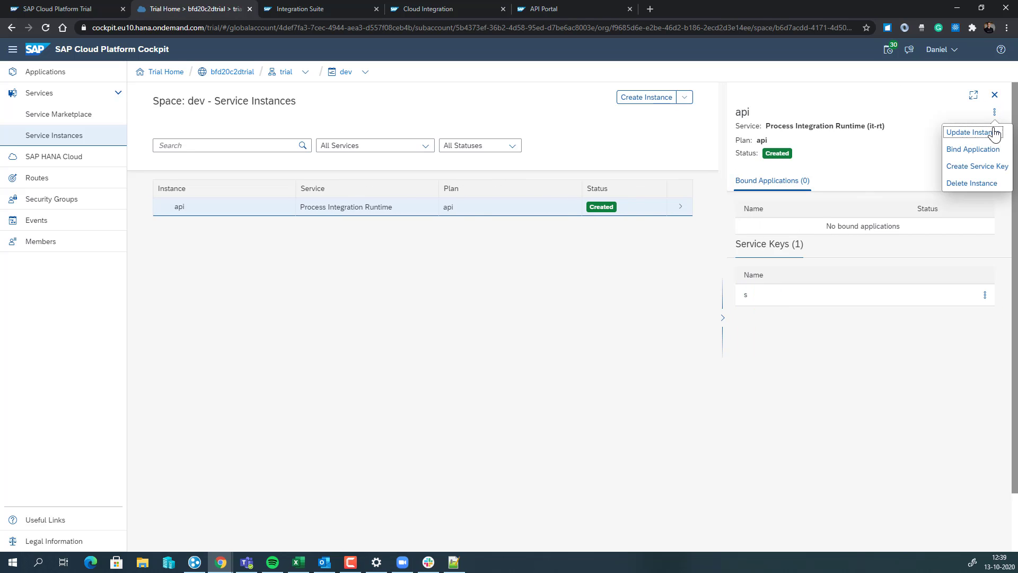
click(1001, 170)
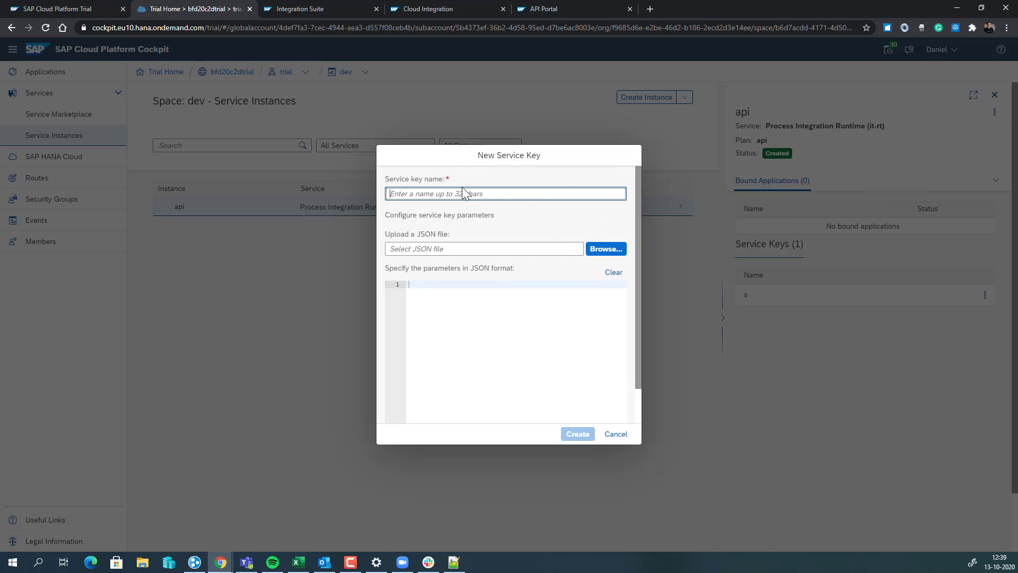
text(servicekey2)
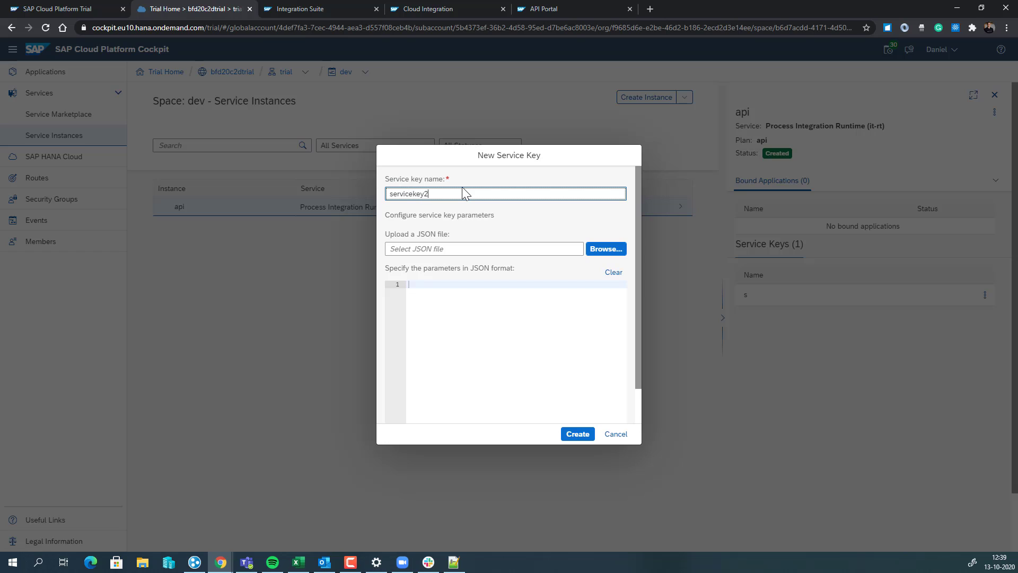
click(585, 435)
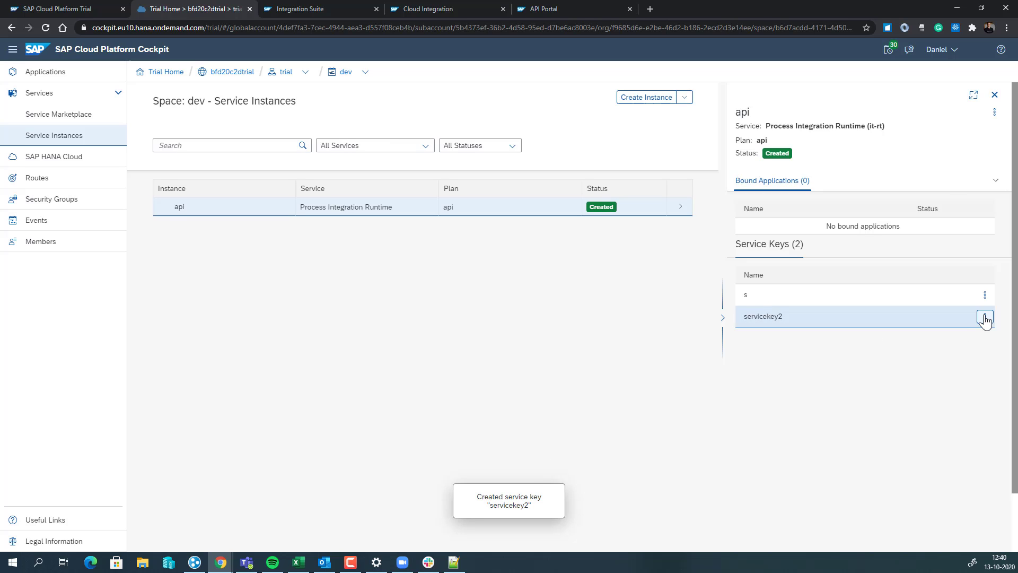
click(985, 318)
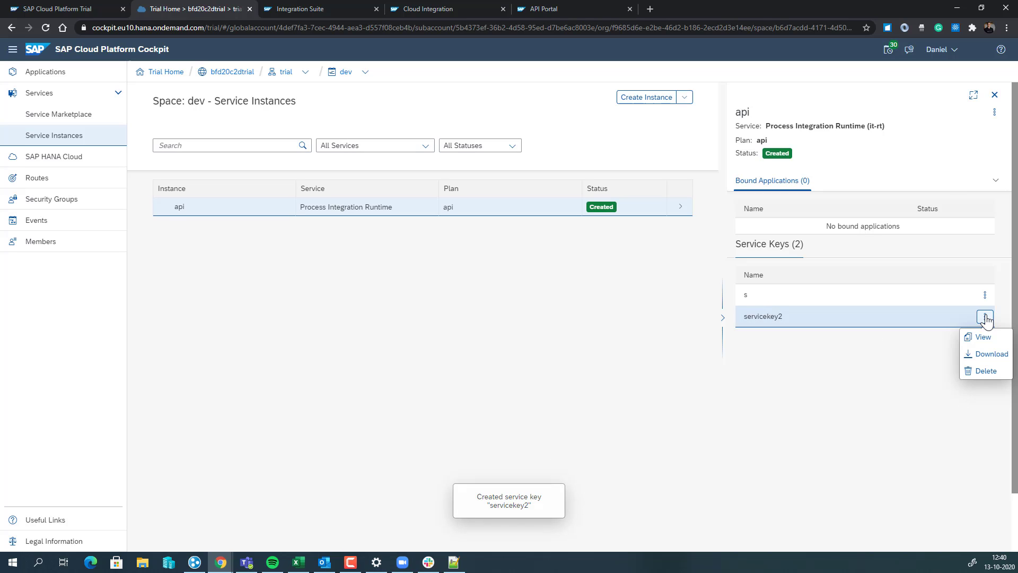
click(981, 336)
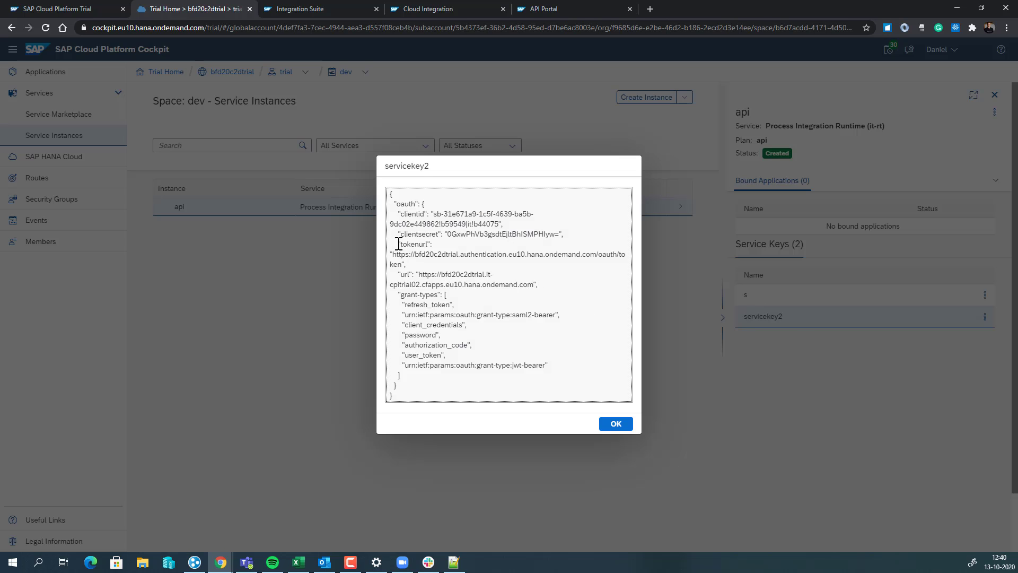
drag(400, 214, 563, 244)
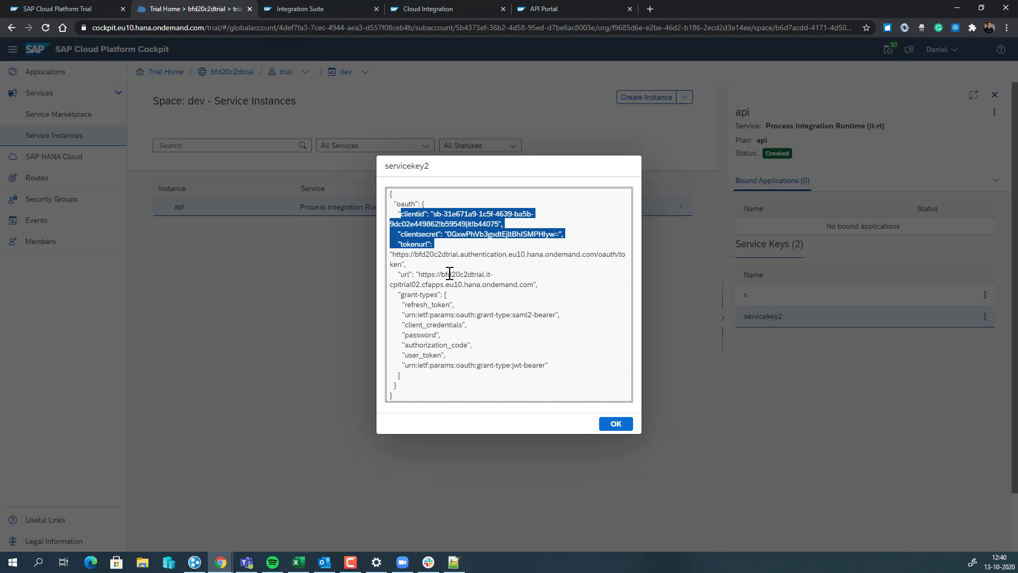
click(435, 213)
drag(435, 212, 498, 224)
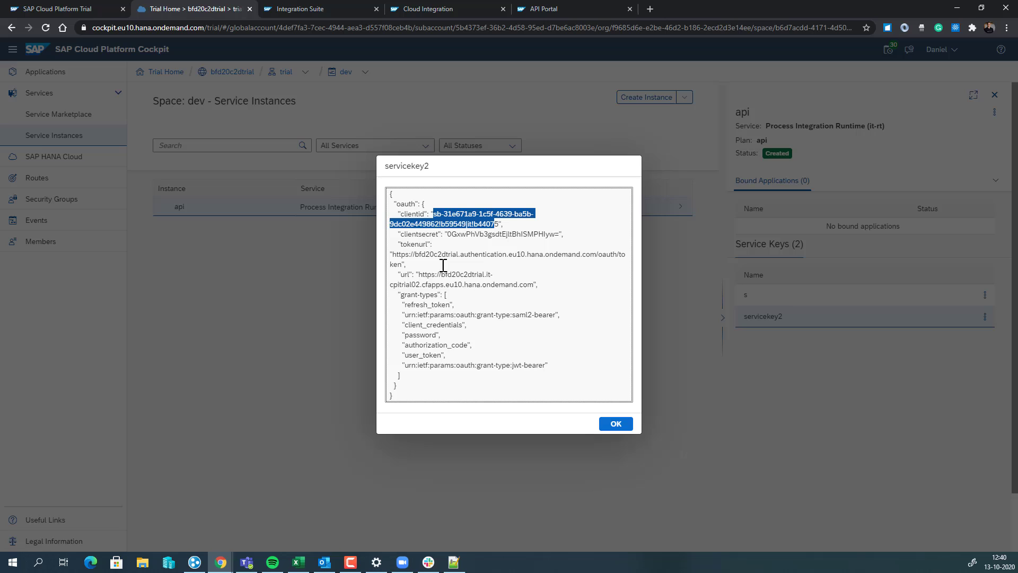
drag(447, 234, 530, 235)
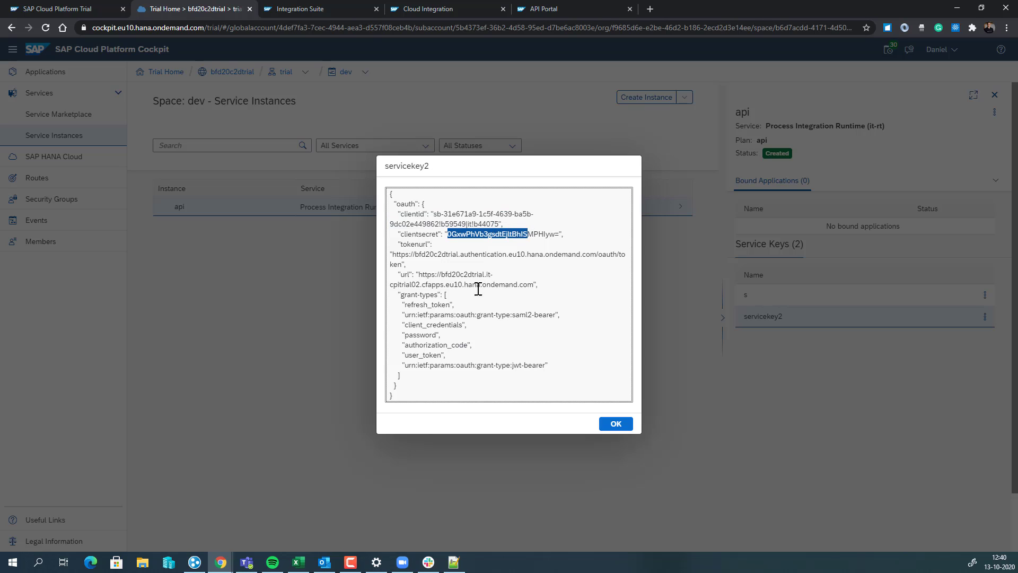
click(615, 427)
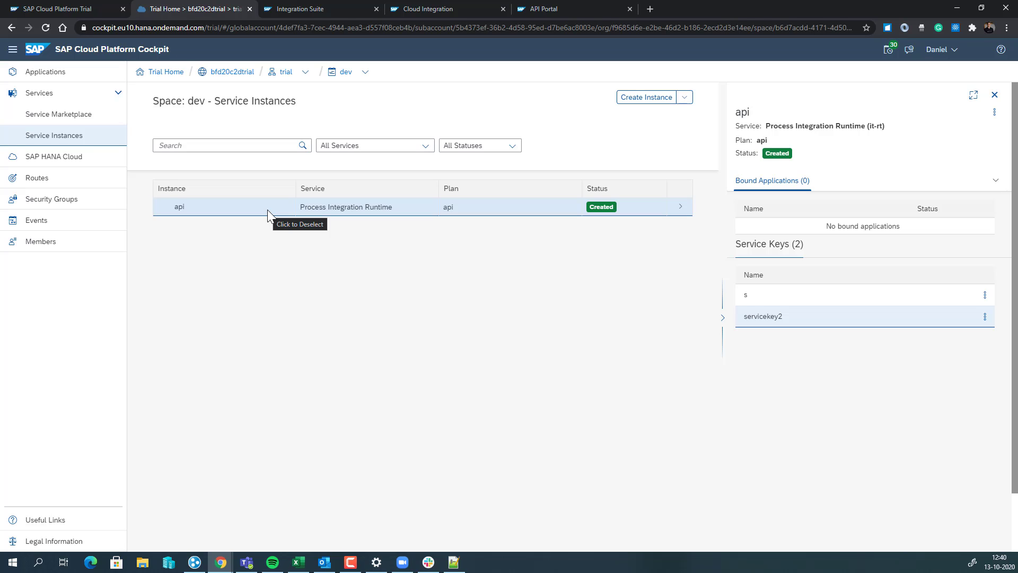
Open a new Chrome tab and load figaf.com
key(ctrl+t)
text(figaf.com)
key(Return)
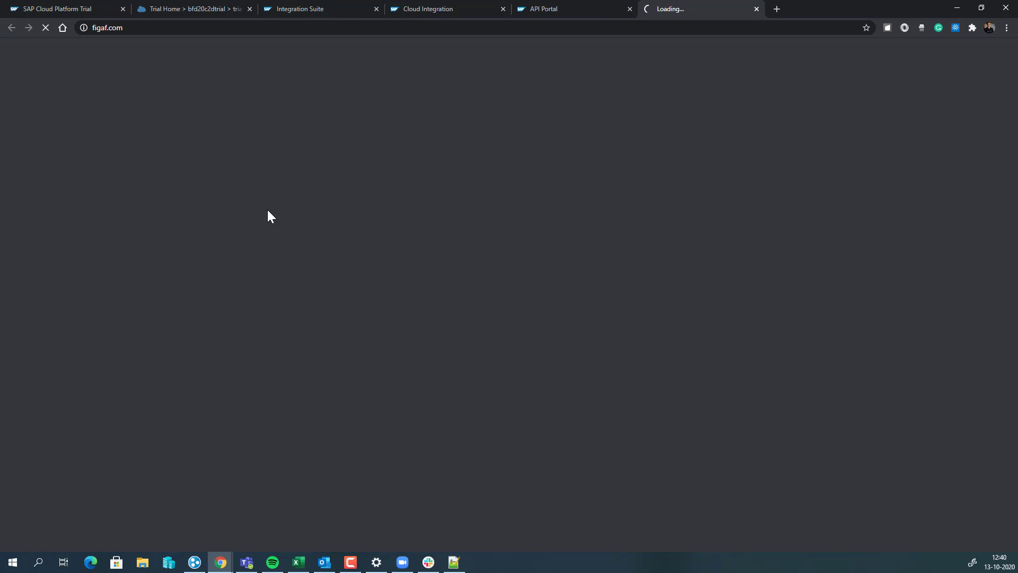